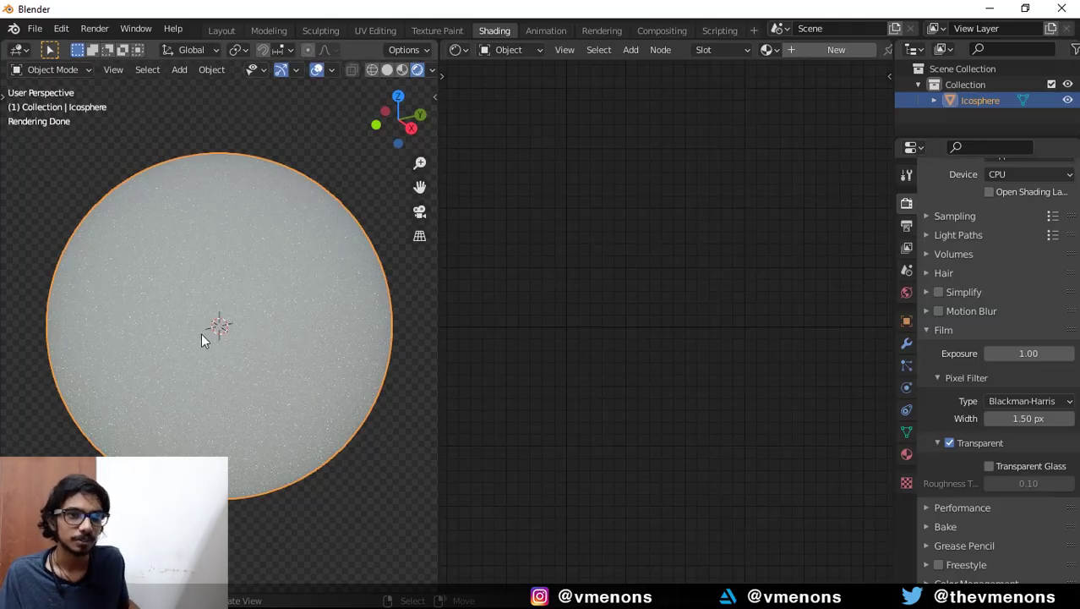
- Create a new material for the icosphere and hide the viewport overlays
{"action": "left_click", "coordinate": [944, 331]}
{"action": "left_click", "coordinate": [906, 454]}
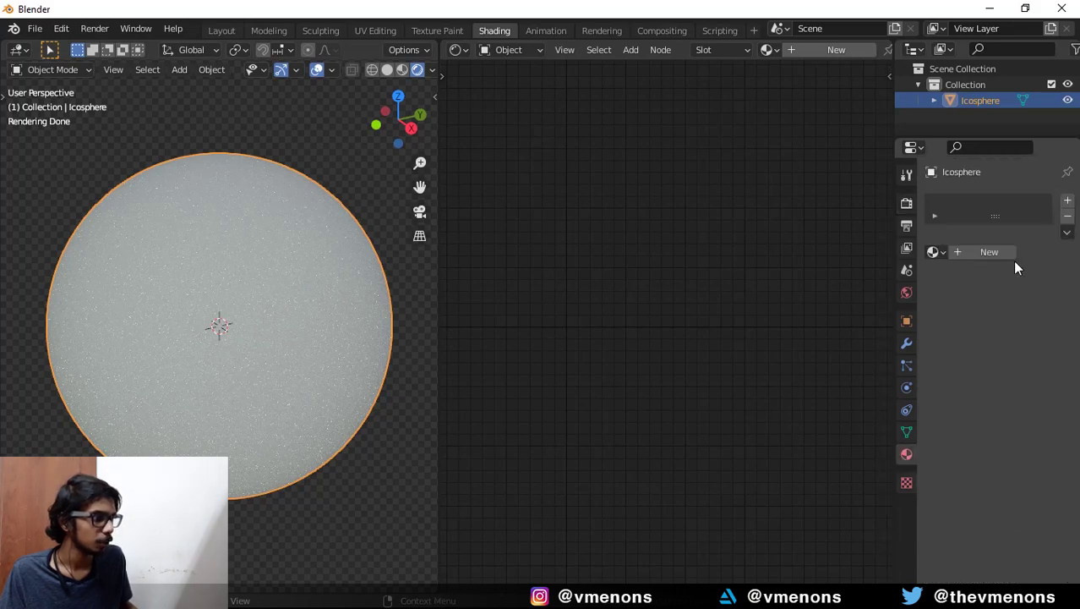
{"action": "left_click", "coordinate": [989, 255]}
{"action": "middle_click_drag", "start_coordinate": [511, 234], "coordinate": [598, 215]}
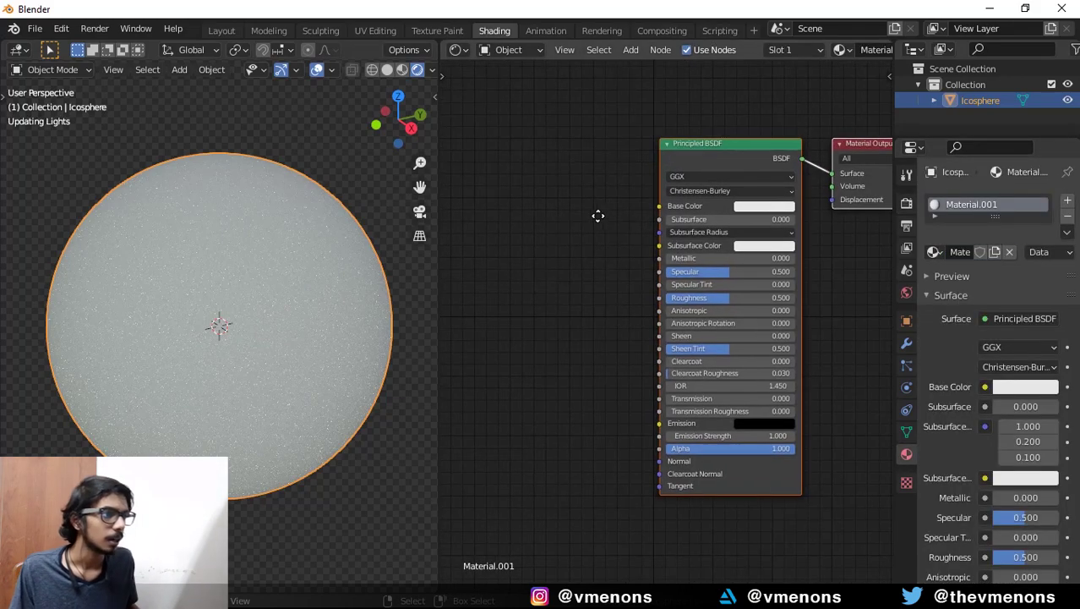
{"action": "scroll", "coordinate": [622, 249], "scroll_direction": "up", "scroll_amount": 1}
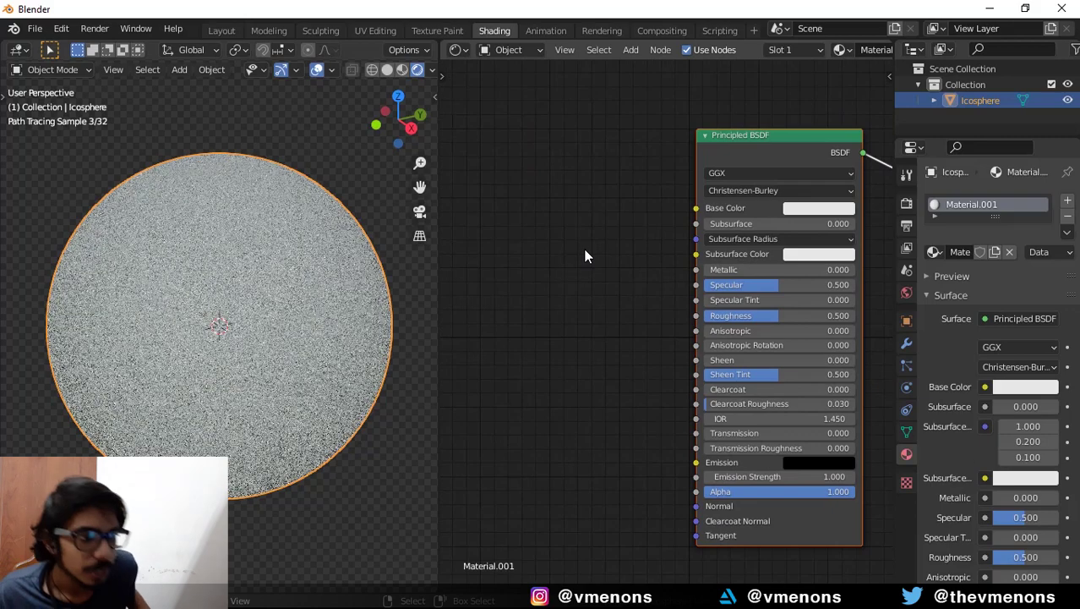
{"action": "left_click", "coordinate": [310, 71]}
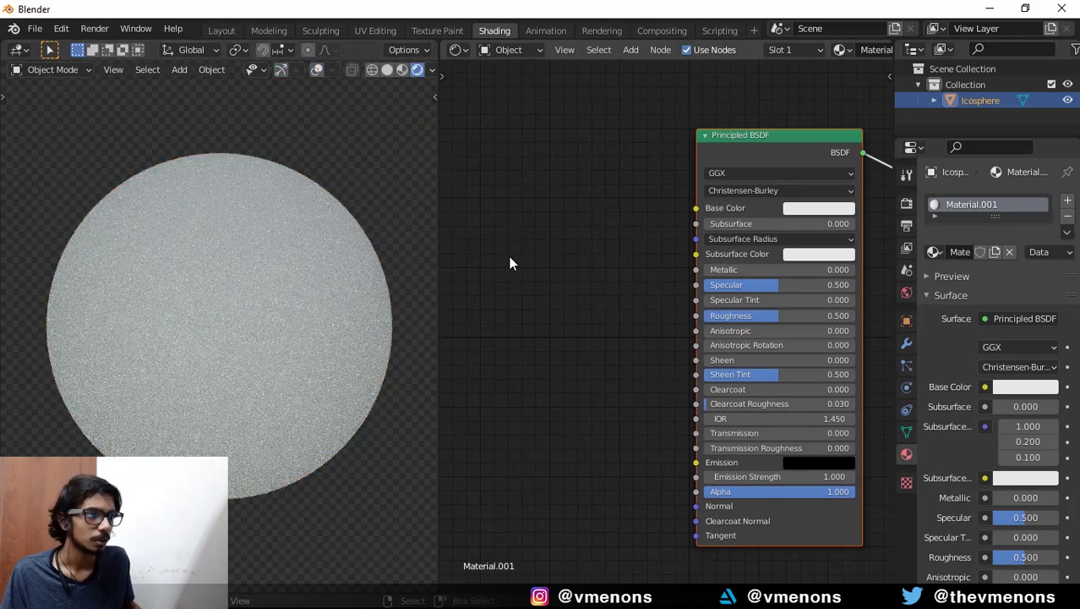
- Add a Noise Texture node and preview it directly on the sphere
{"action": "key", "text": "shift+a"}
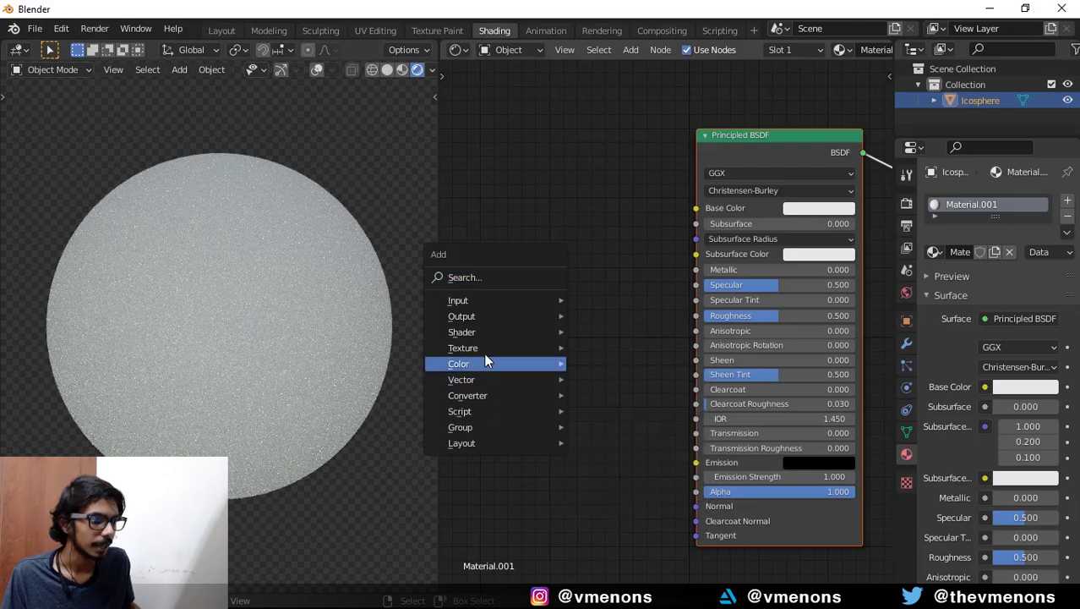
{"action": "mouse_move", "coordinate": [483, 348]}
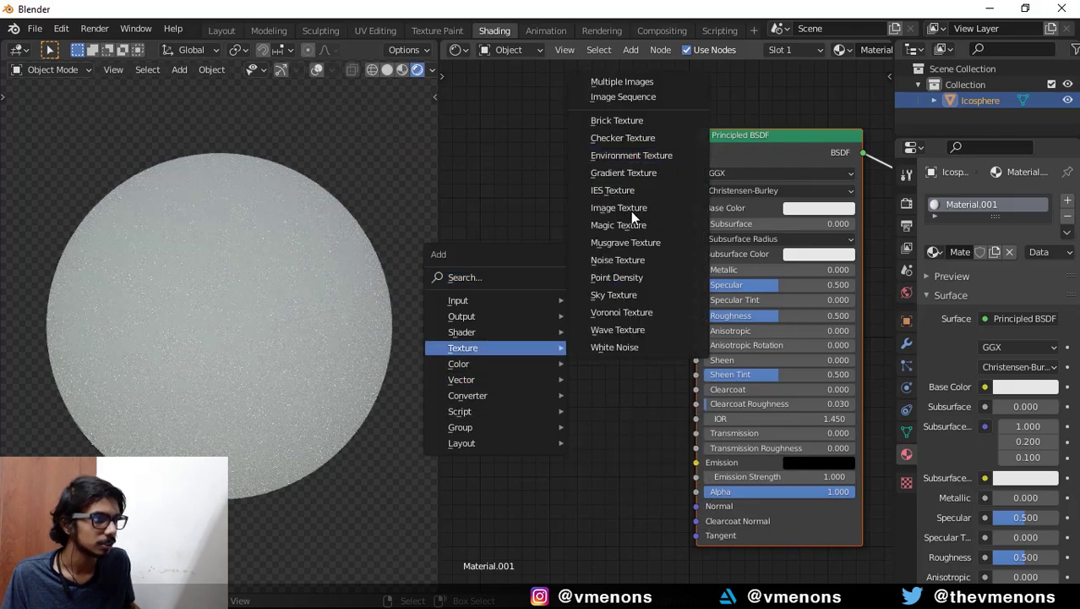
{"action": "left_click", "coordinate": [617, 260]}
{"action": "left_click", "coordinate": [551, 233]}
{"action": "middle_click_drag", "start_coordinate": [570, 213], "coordinate": [696, 176]}
{"action": "left_click", "coordinate": [680, 295], "text": "ctrl+shift"}
{"action": "left_click_drag", "start_coordinate": [681, 295], "coordinate": [606, 339]}
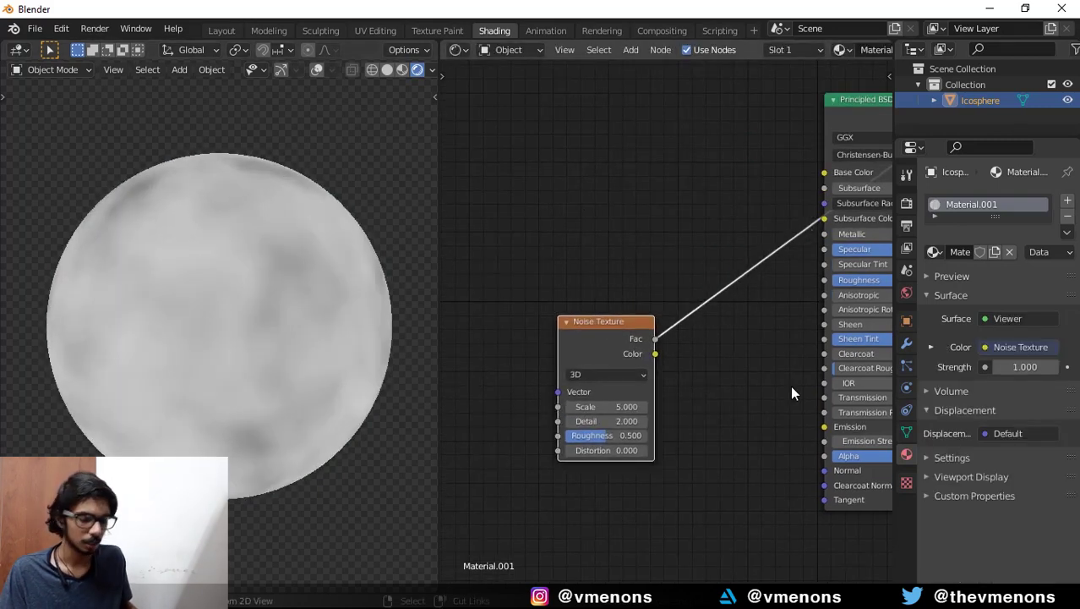
- Add Texture Coordinate and Mapping nodes, routing Object coordinates into the Mapping Vector
{"action": "key", "text": "ctrl+t"}
{"action": "middle_click_drag", "start_coordinate": [658, 475], "coordinate": [896, 397]}
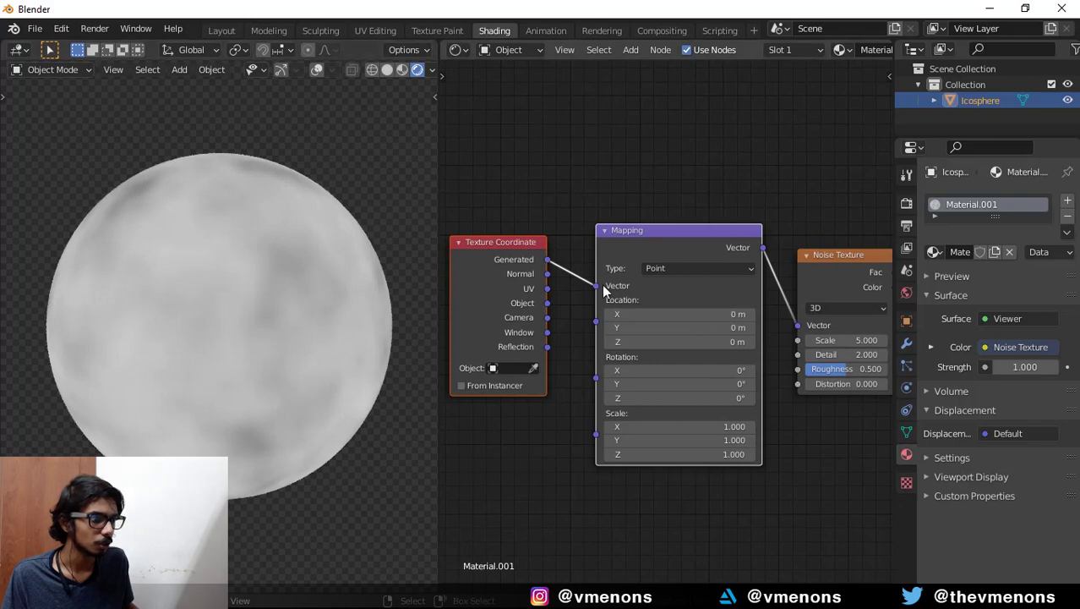
{"action": "left_click_drag", "start_coordinate": [548, 304], "coordinate": [594, 285]}
{"action": "middle_click_drag", "start_coordinate": [786, 470], "coordinate": [671, 455]}
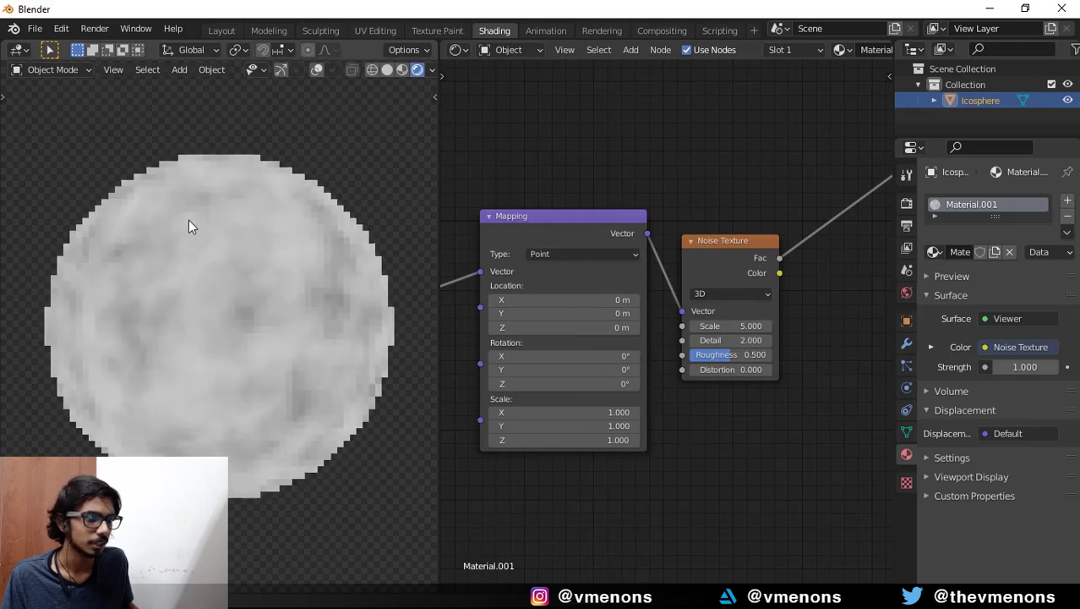
{"action": "middle_click_drag", "start_coordinate": [614, 397], "coordinate": [461, 395]}
{"action": "middle_click_drag", "start_coordinate": [640, 384], "coordinate": [651, 381]}
- Add a Bump node fed by the noise Fac and plugged into the shader's Normal
{"action": "key", "text": "shift+a"}
{"action": "mouse_move", "coordinate": [608, 414]}
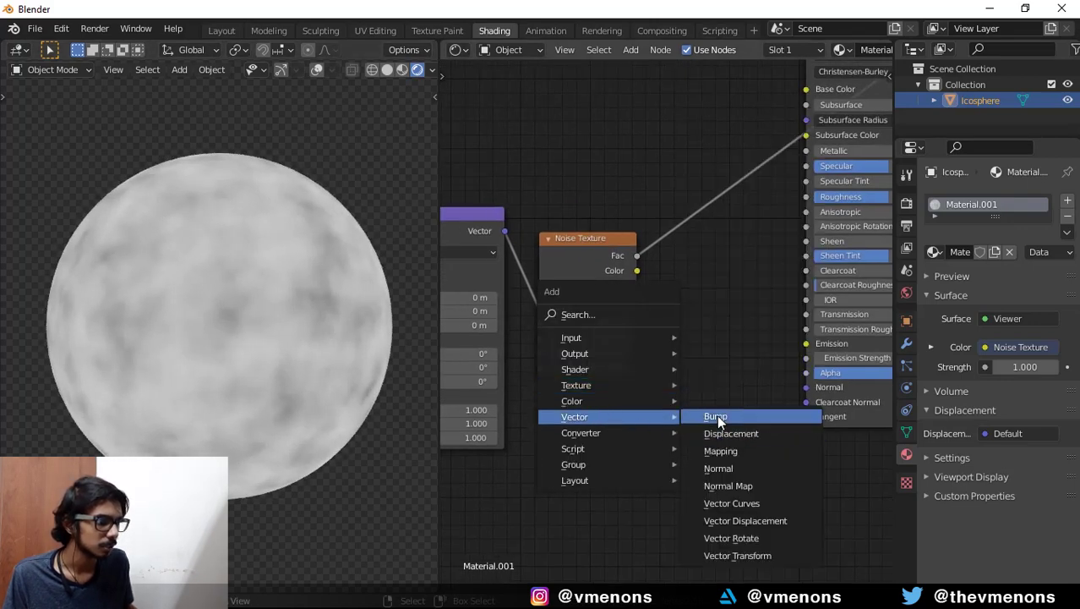
{"action": "left_click", "coordinate": [716, 414]}
{"action": "left_click", "coordinate": [698, 313]}
{"action": "left_click_drag", "start_coordinate": [637, 255], "coordinate": [661, 365]}
{"action": "middle_click_drag", "start_coordinate": [694, 399], "coordinate": [650, 398]}
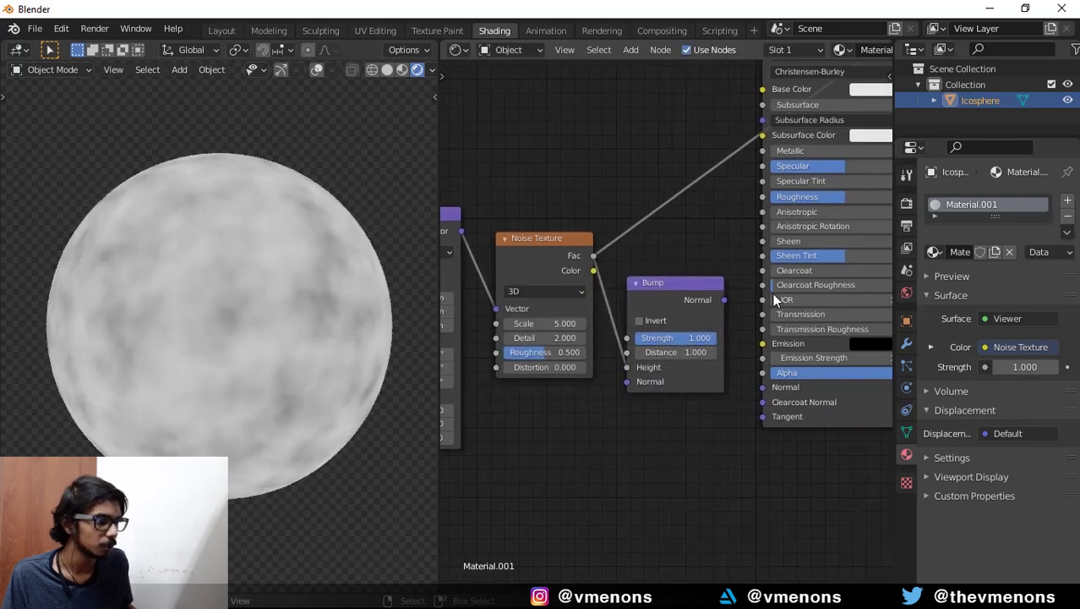
{"action": "left_click_drag", "start_coordinate": [724, 300], "coordinate": [763, 387]}
- Preview the Bump output, restore the full Principled BSDF, and move the texture nodes aside
{"action": "left_click", "coordinate": [683, 299], "text": "ctrl+shift"}
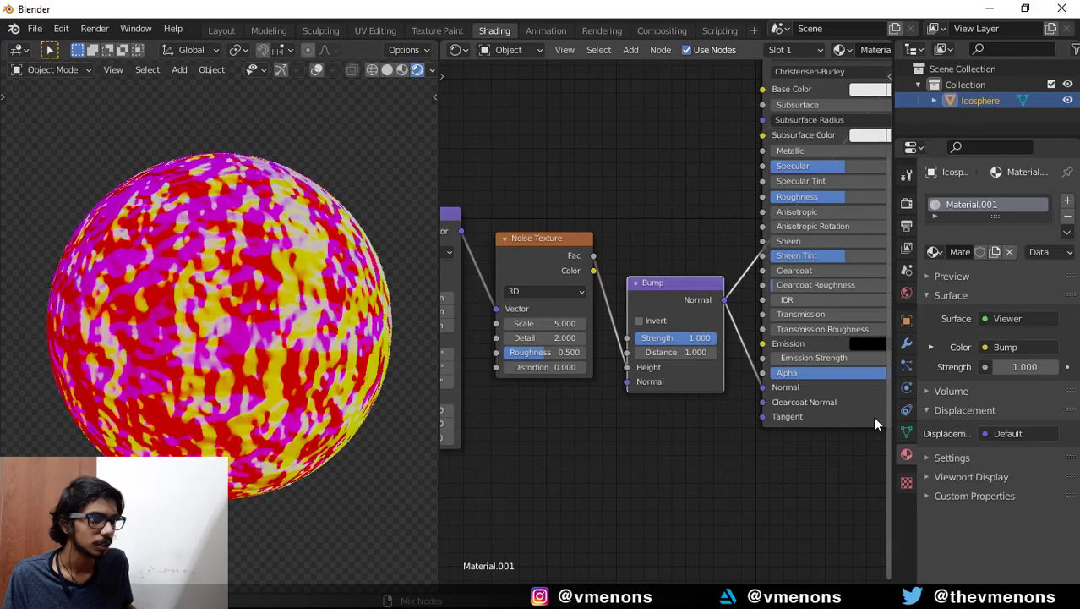
{"action": "left_click", "coordinate": [822, 407], "text": "ctrl+shift"}
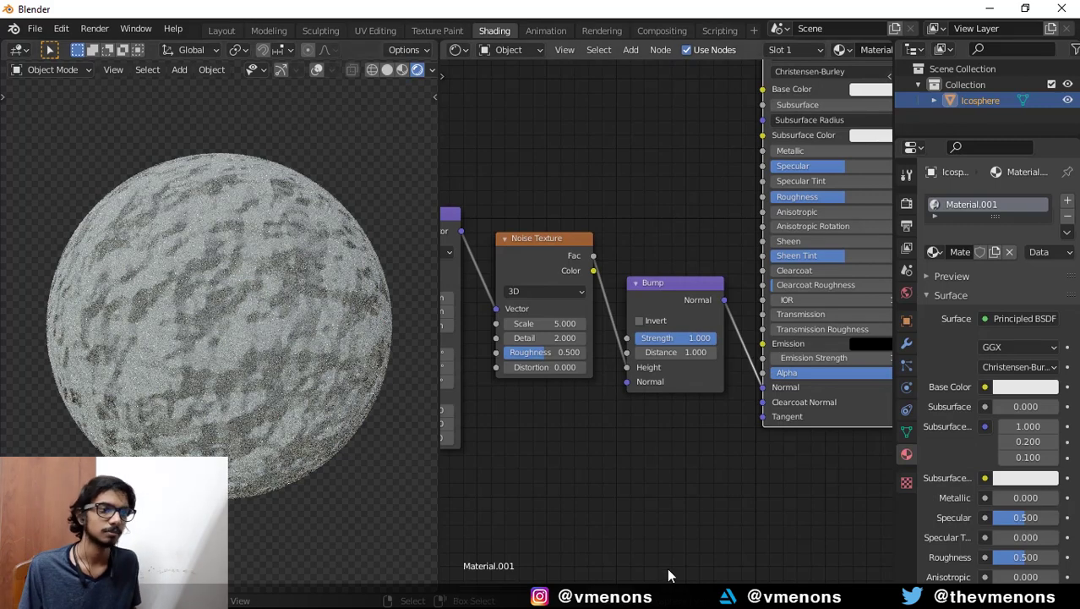
{"action": "scroll", "coordinate": [698, 439], "scroll_direction": "down", "scroll_amount": 3}
{"action": "scroll", "coordinate": [687, 374], "scroll_direction": "left", "scroll_amount": 3}
{"action": "left_click_drag", "start_coordinate": [463, 184], "coordinate": [787, 345]}
{"action": "left_click_drag", "start_coordinate": [689, 291], "coordinate": [639, 374]}
- Darken the Principled BSDF base colour in its colour picker
{"action": "middle_click_drag", "start_coordinate": [706, 283], "coordinate": [686, 261]}
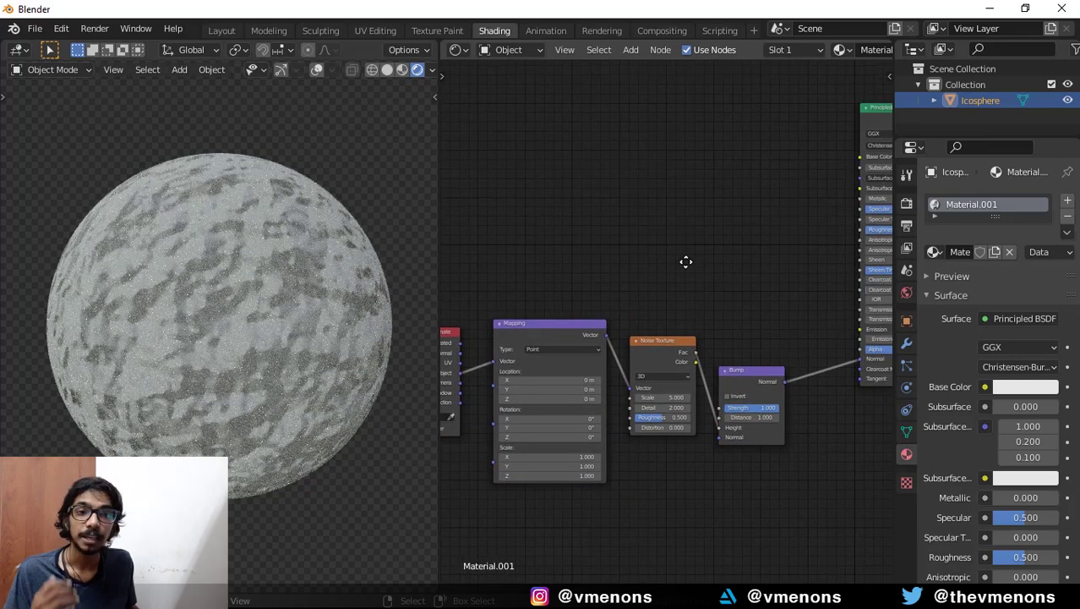
{"action": "middle_click_drag", "start_coordinate": [670, 231], "coordinate": [457, 279]}
{"action": "left_click", "coordinate": [731, 205]}
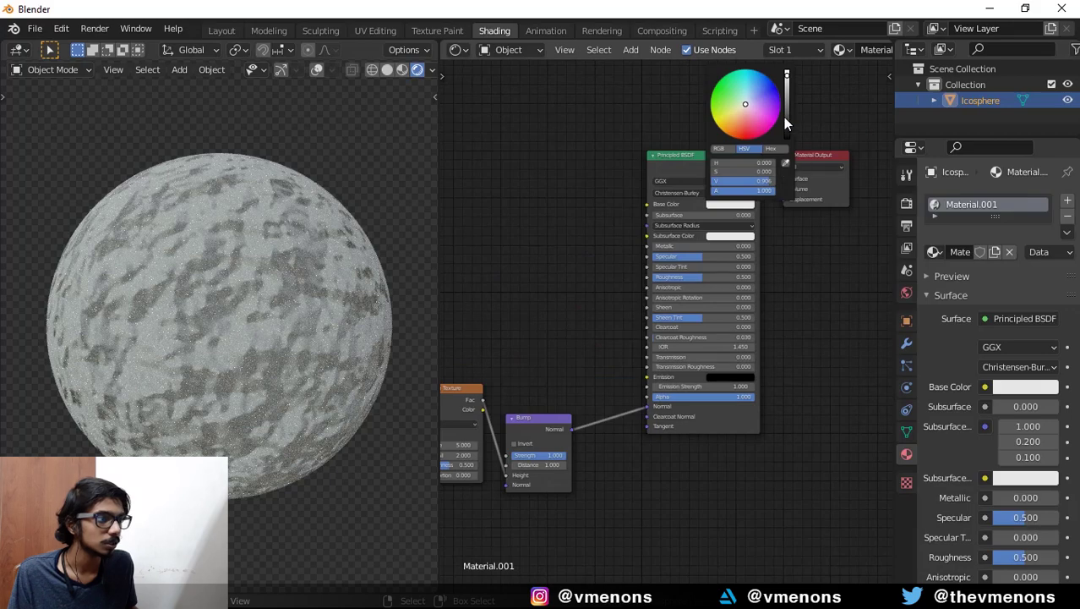
{"action": "left_click_drag", "start_coordinate": [784, 123], "coordinate": [786, 137]}
{"action": "mouse_move", "coordinate": [608, 252]}
{"action": "middle_mouse_down"}
{"action": "mouse_move", "coordinate": [644, 246]}
{"action": "mouse_move", "coordinate": [582, 266]}
{"action": "mouse_move", "coordinate": [627, 255]}
{"action": "middle_mouse_up"}
{"action": "scroll", "coordinate": [589, 251], "scroll_direction": "down", "scroll_amount": 2}
{"action": "scroll", "coordinate": [602, 258], "scroll_direction": "up", "scroll_amount": 1}
- Add a second Noise Texture fed by the same Mapping Vector
{"action": "key", "text": "shift+a"}
{"action": "mouse_move", "coordinate": [615, 256]}
{"action": "mouse_move", "coordinate": [592, 227]}
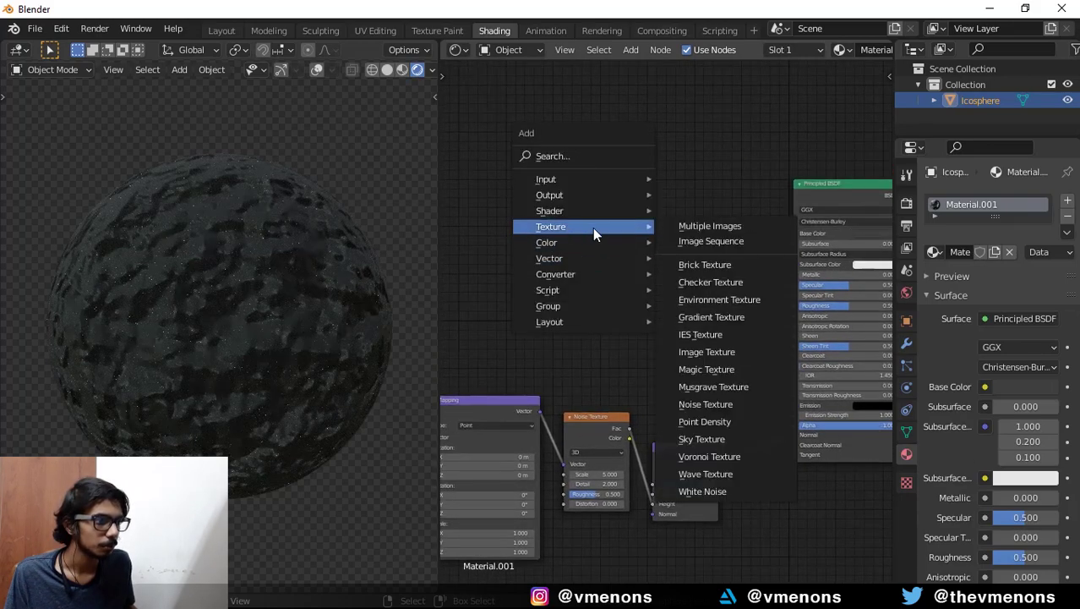
{"action": "left_click", "coordinate": [706, 404]}
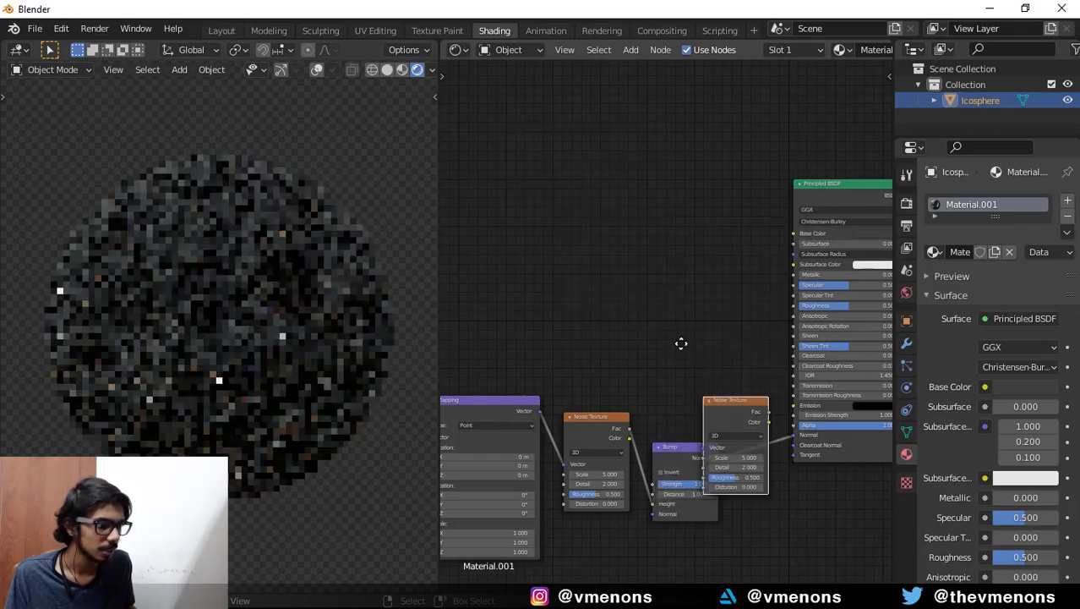
{"action": "left_click", "coordinate": [554, 204]}
{"action": "middle_click_drag", "start_coordinate": [554, 204], "coordinate": [649, 180]}
{"action": "left_click_drag", "start_coordinate": [640, 392], "coordinate": [693, 186]}
{"action": "left_click_drag", "start_coordinate": [470, 310], "coordinate": [581, 435]}
{"action": "left_click_drag", "start_coordinate": [615, 398], "coordinate": [708, 249]}
{"action": "scroll", "coordinate": [572, 302], "scroll_direction": "up", "scroll_amount": 3}
- Preview the second noise on the sphere and set its Scale to 80
{"action": "left_click", "coordinate": [549, 159], "text": "ctrl+shift"}
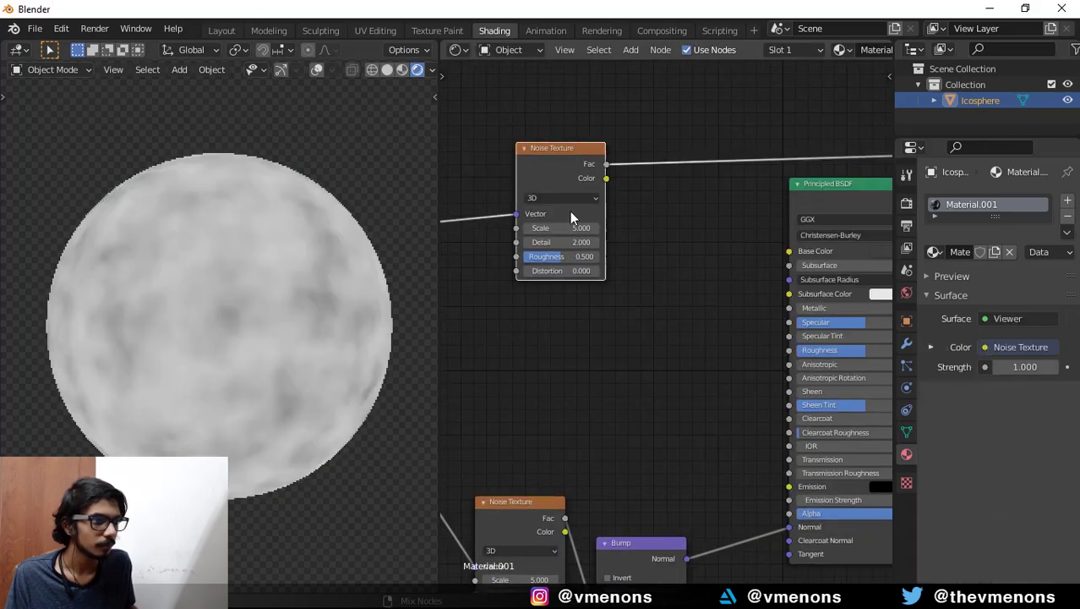
{"action": "scroll", "coordinate": [667, 410], "scroll_direction": "up", "scroll_amount": 2}
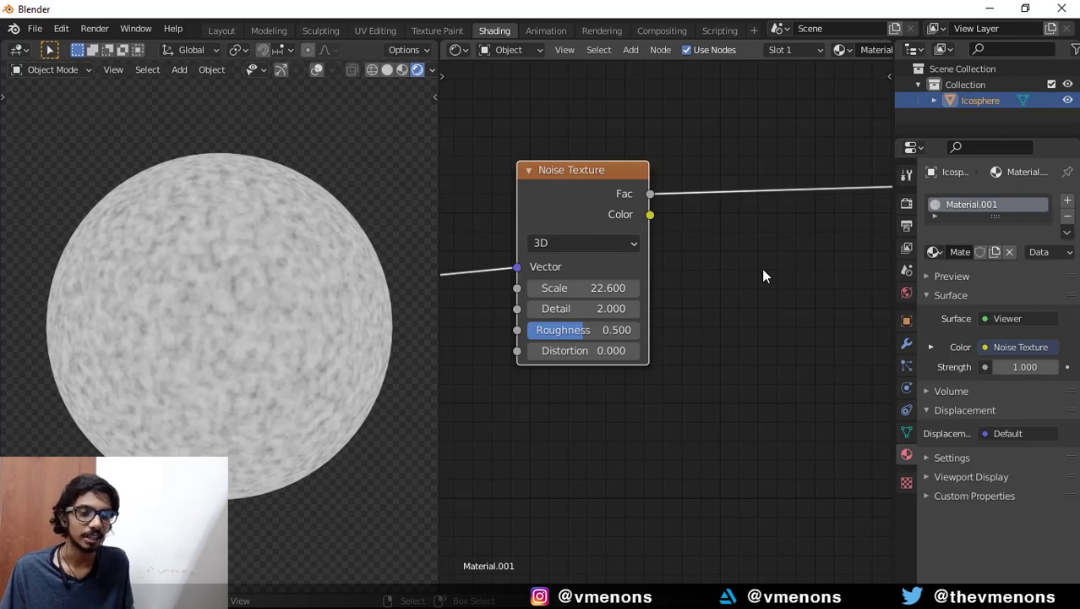
{"action": "left_click", "coordinate": [584, 288]}
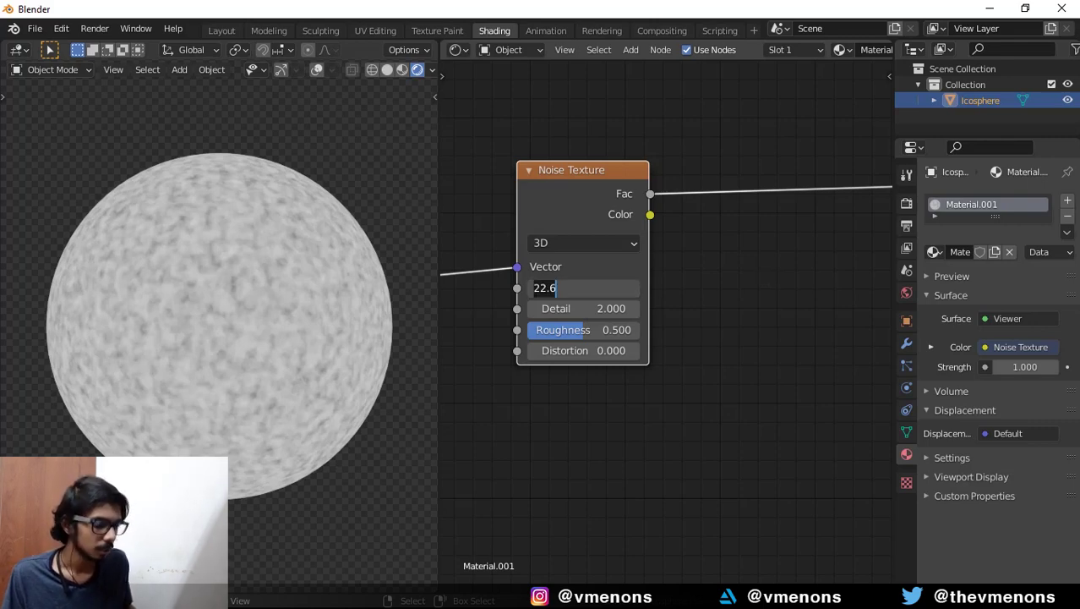
{"action": "type", "text": "100"}
{"action": "key", "text": "Return"}
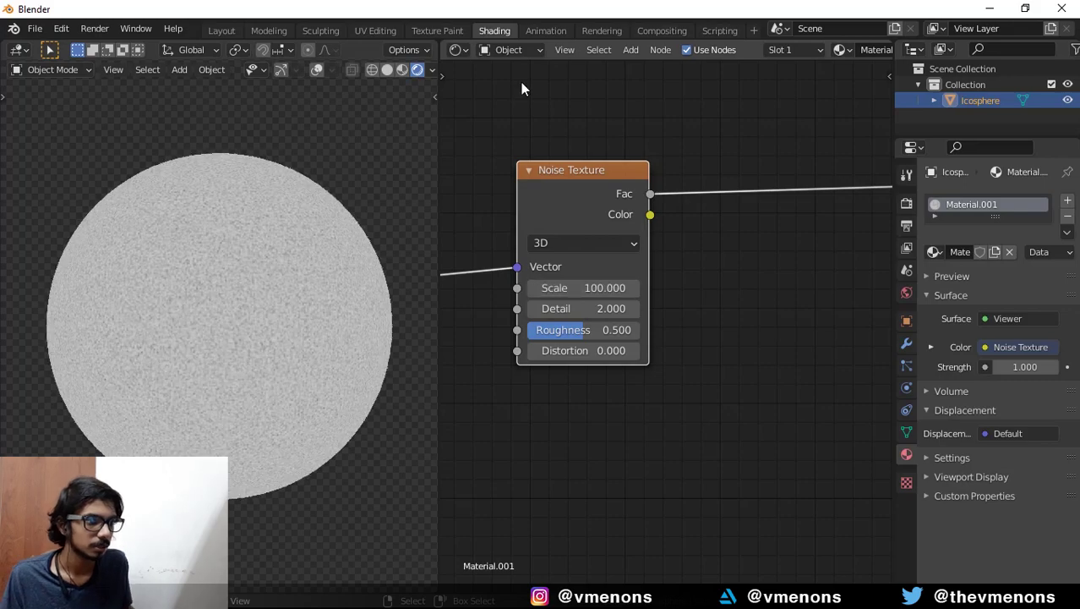
{"action": "scroll", "coordinate": [339, 254], "scroll_direction": "up", "scroll_amount": 4}
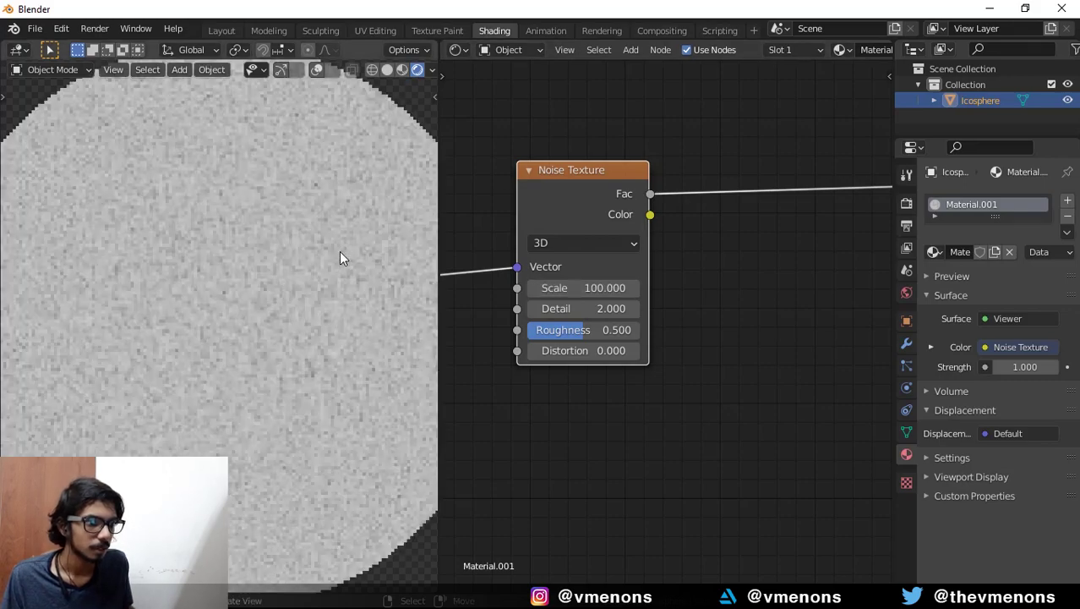
{"action": "left_click", "coordinate": [583, 287]}
{"action": "type", "text": "80"}
{"action": "key", "text": "Return"}
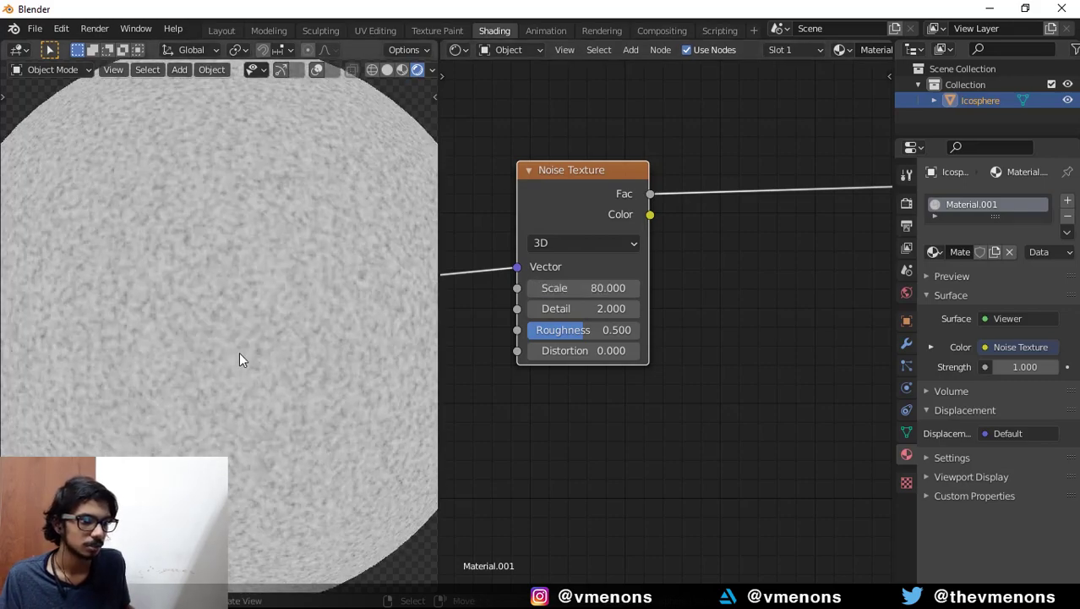
{"action": "scroll", "coordinate": [239, 359], "scroll_direction": "down", "scroll_amount": 2}
{"action": "scroll", "coordinate": [608, 430], "scroll_direction": "down", "scroll_amount": 2}
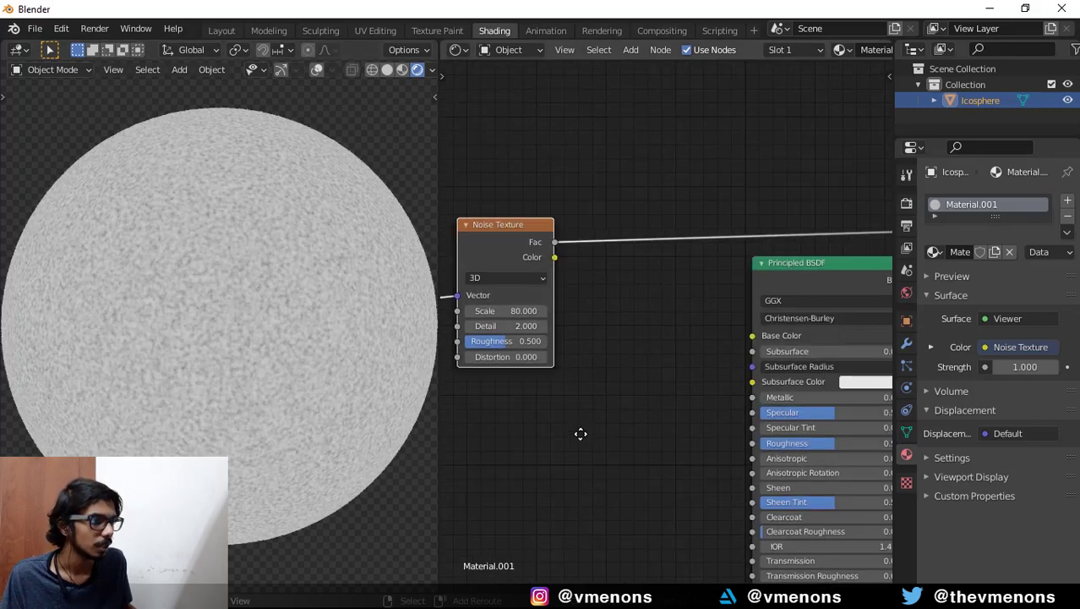
- Insert a ColorRamp node into the fine noise's output link
{"action": "key", "text": "shift+a"}
{"action": "mouse_move", "coordinate": [535, 480]}
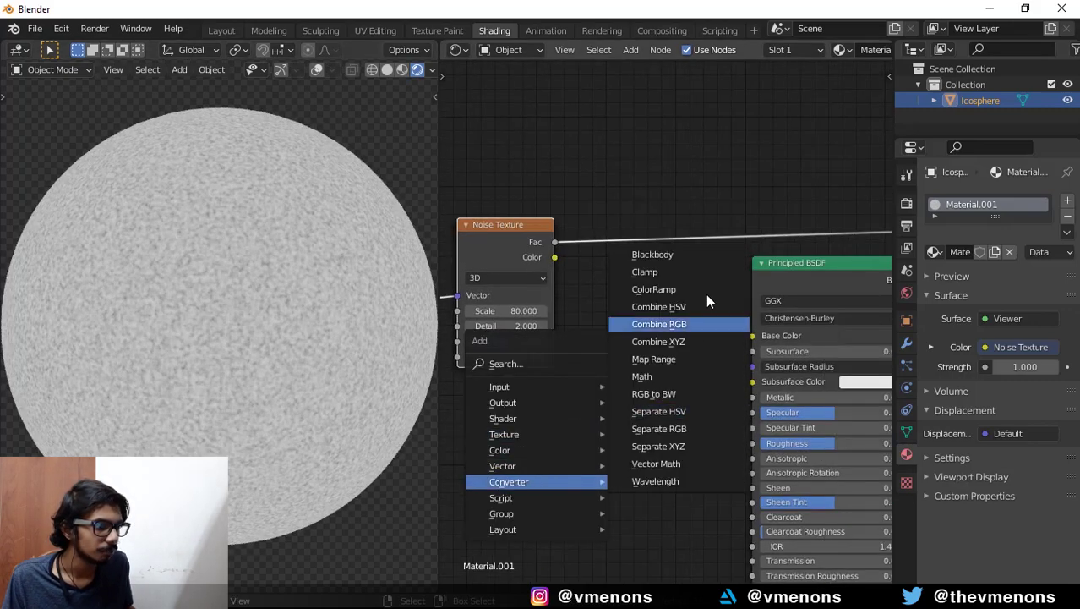
{"action": "left_click", "coordinate": [667, 288]}
{"action": "left_click", "coordinate": [627, 375]}
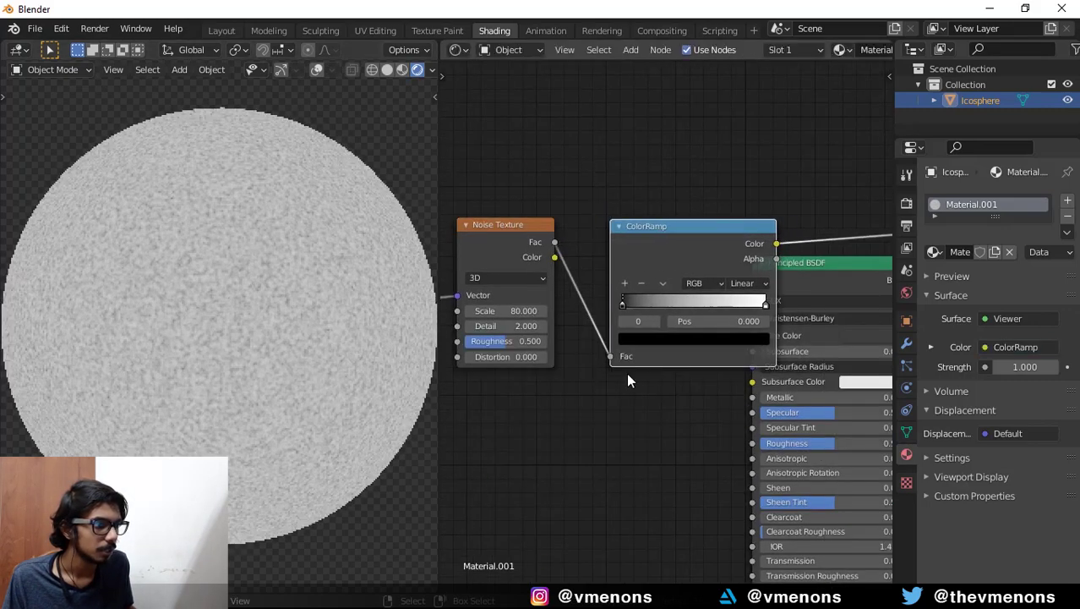
{"action": "middle_click_drag", "start_coordinate": [627, 380], "coordinate": [556, 373]}
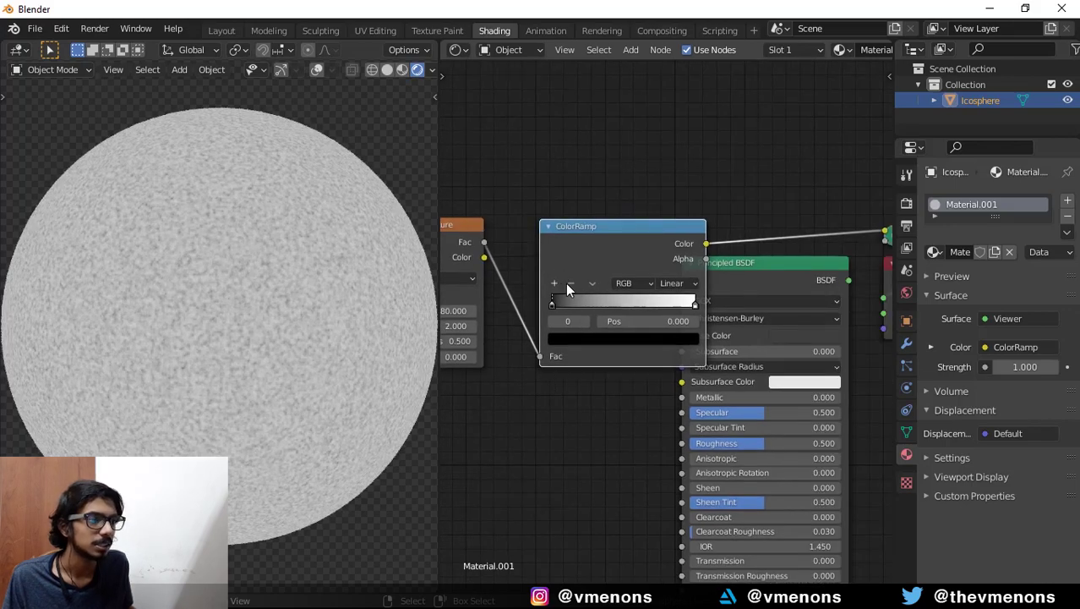
{"action": "scroll", "coordinate": [581, 201], "scroll_direction": "up", "scroll_amount": 2}
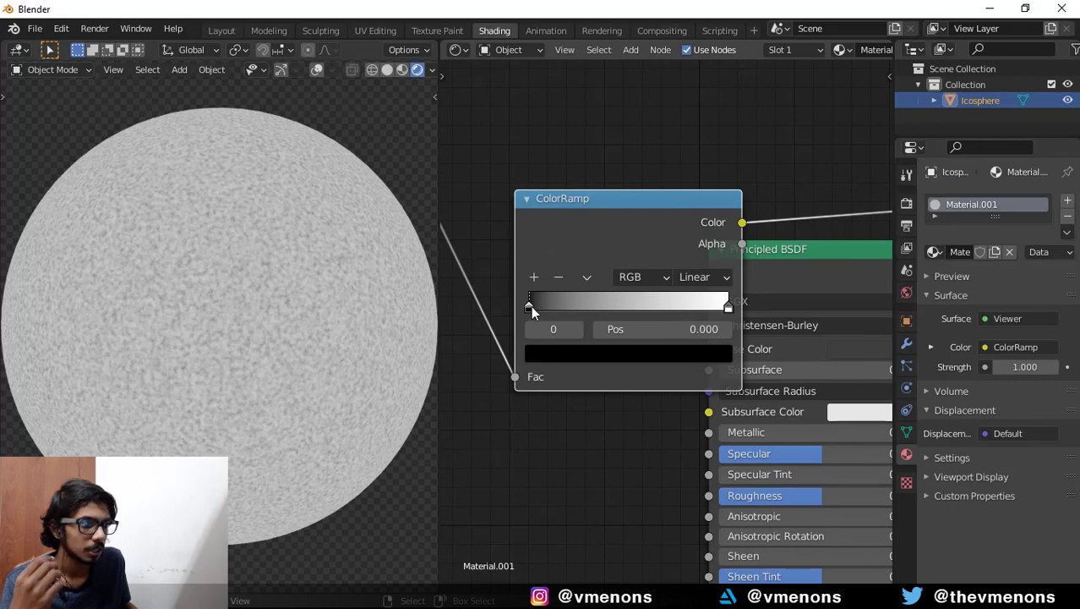
{"action": "mouse_move", "coordinate": [531, 305]}
{"action": "left_mouse_down"}
{"action": "mouse_move", "coordinate": [555, 306]}
{"action": "mouse_move", "coordinate": [514, 315]}
{"action": "left_mouse_up"}
- Darken the ramp's end stop and add a dark grey middle stop
{"action": "left_click", "coordinate": [727, 306]}
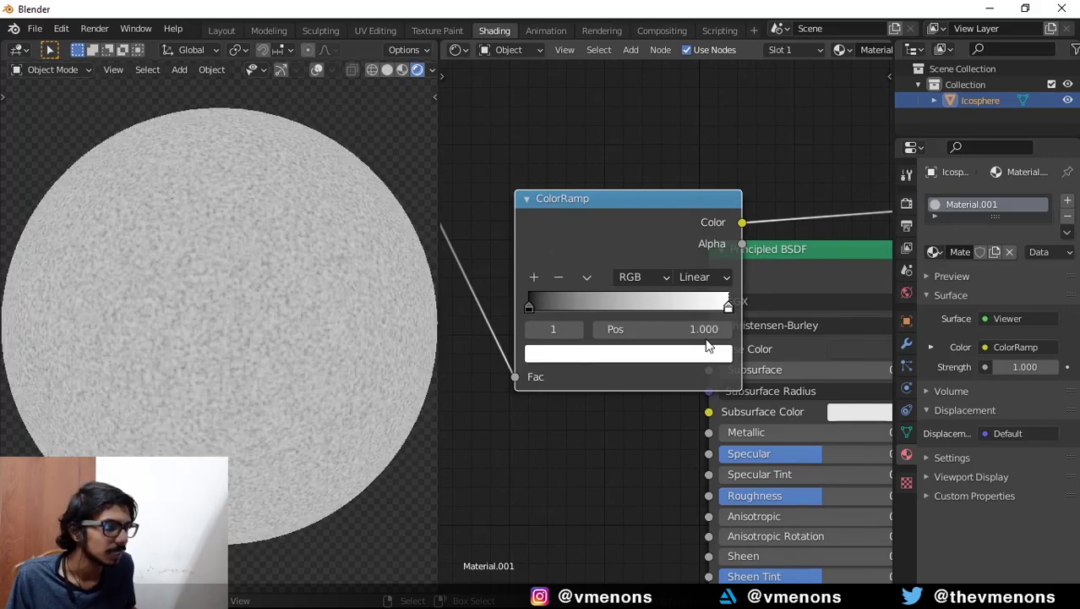
{"action": "left_click", "coordinate": [706, 353]}
{"action": "left_click", "coordinate": [699, 354]}
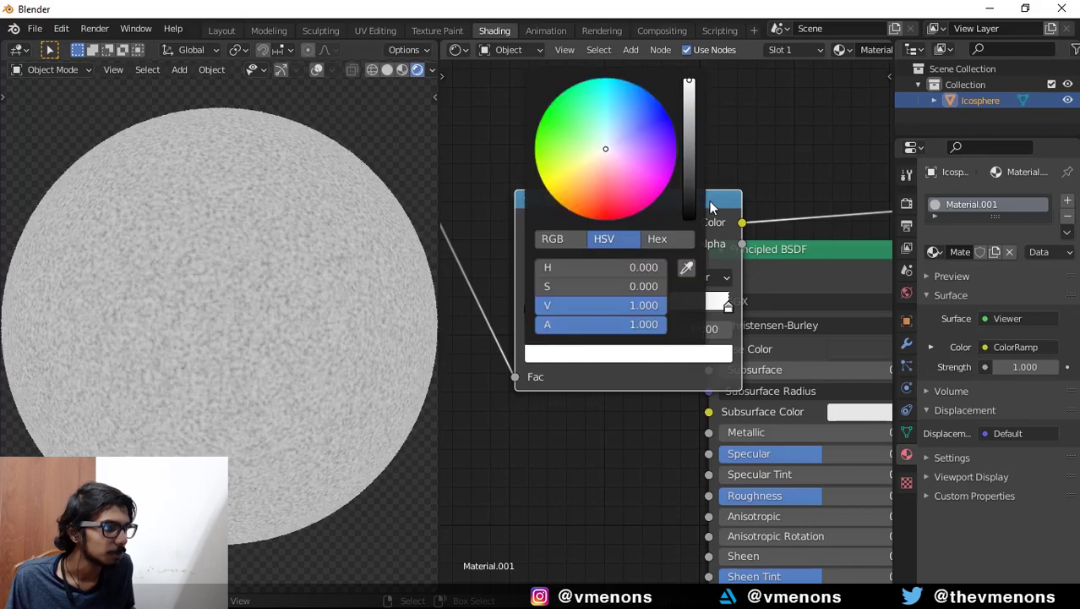
{"action": "mouse_move", "coordinate": [691, 173]}
{"action": "left_mouse_down"}
{"action": "mouse_move", "coordinate": [689, 209]}
{"action": "mouse_move", "coordinate": [689, 166]}
{"action": "mouse_move", "coordinate": [689, 176]}
{"action": "left_mouse_up"}
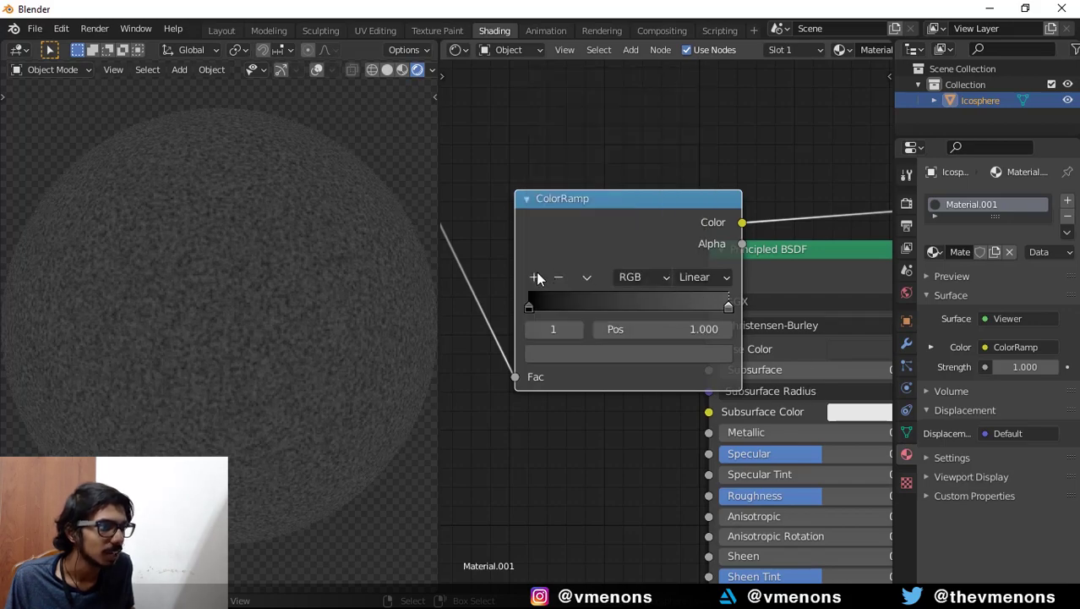
{"action": "left_click", "coordinate": [533, 276]}
{"action": "left_click", "coordinate": [624, 351]}
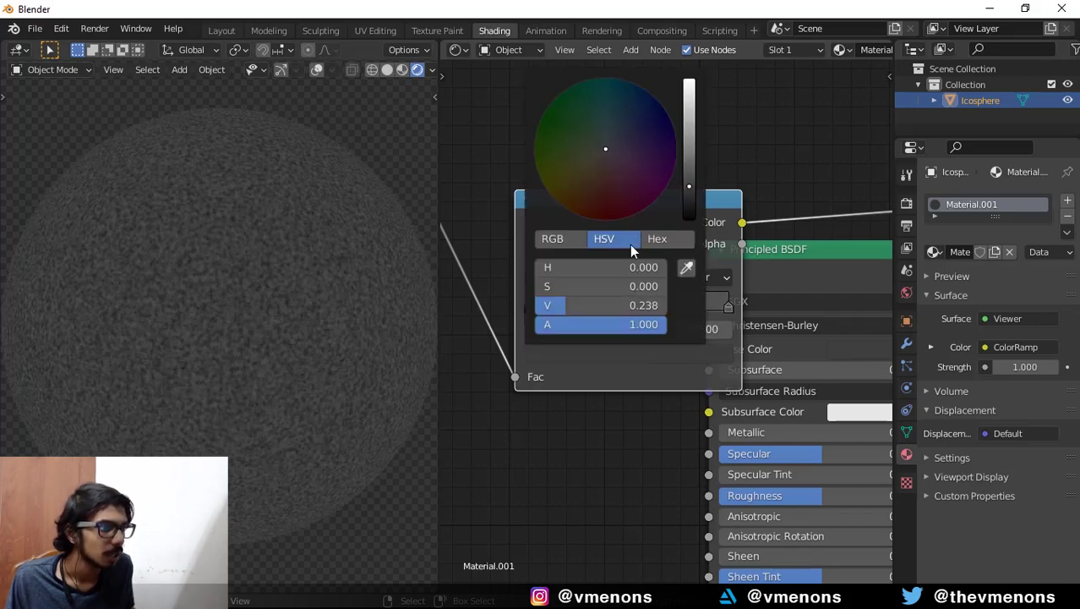
{"action": "left_click_drag", "start_coordinate": [690, 187], "coordinate": [690, 193]}
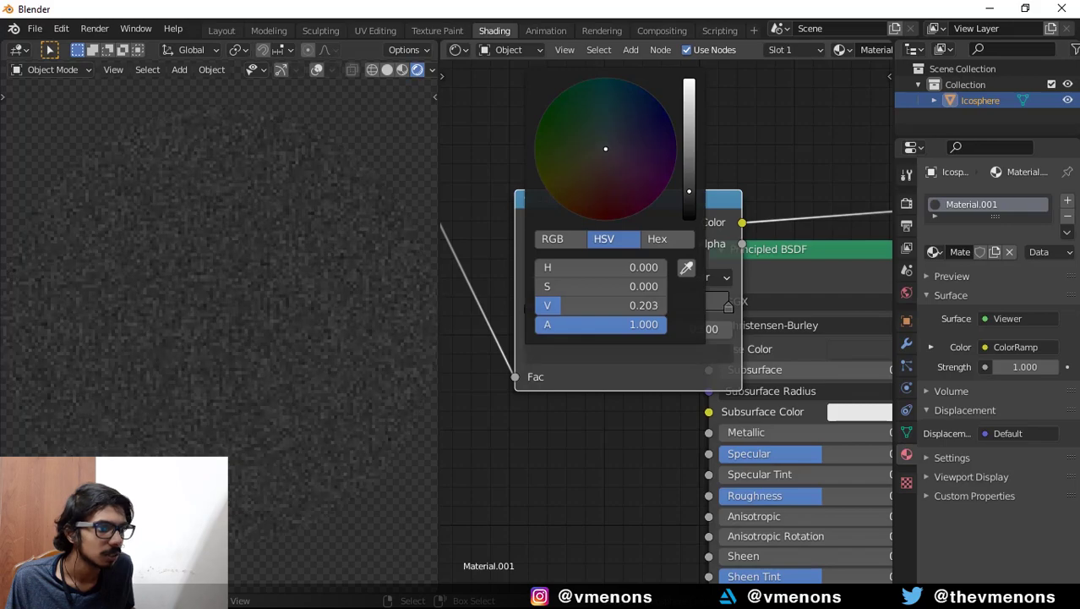
- Move the ramp stops to 0.236 and 0.668 and tint the last stop faint pink
{"action": "left_click_drag", "start_coordinate": [543, 310], "coordinate": [576, 307]}
{"action": "left_click_drag", "start_coordinate": [729, 308], "coordinate": [661, 309]}
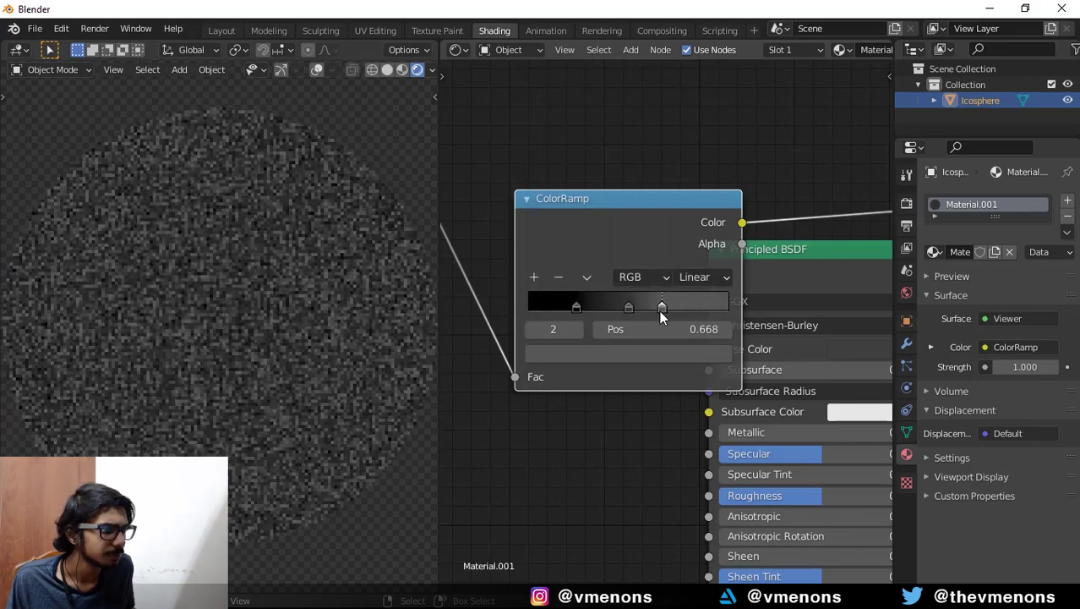
{"action": "left_click", "coordinate": [660, 353]}
{"action": "left_click_drag", "start_coordinate": [606, 148], "coordinate": [607, 155]}
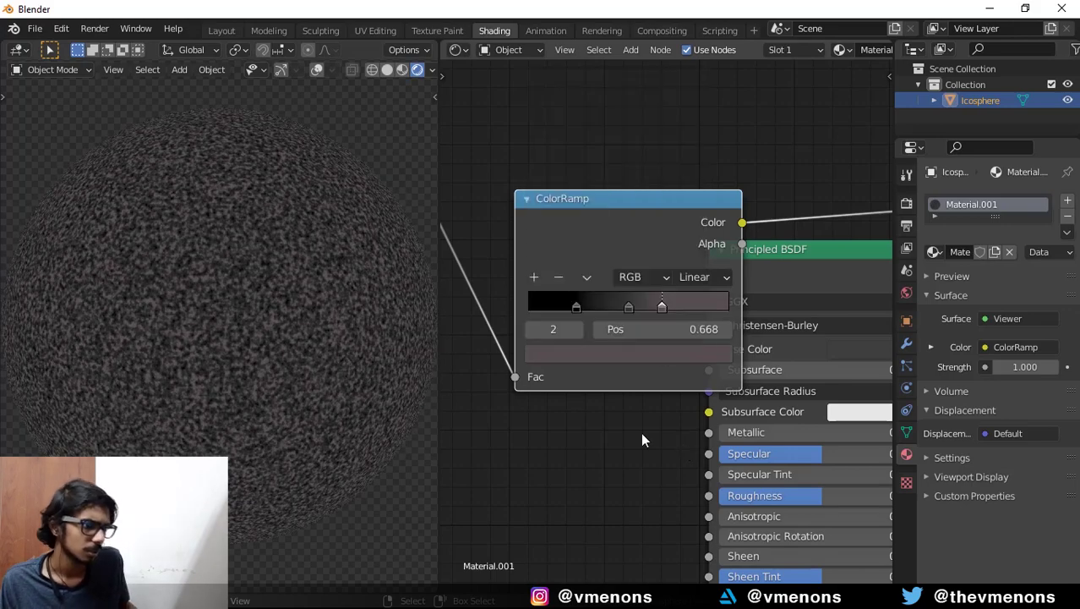
- Connect the ColorRamp's Color output to the Principled BSDF Base Color
{"action": "scroll", "coordinate": [726, 415], "scroll_direction": "down", "scroll_amount": 4}
{"action": "left_click_drag", "start_coordinate": [574, 141], "coordinate": [640, 279]}
{"action": "scroll", "coordinate": [744, 342], "scroll_direction": "up", "scroll_amount": 2}
{"action": "middle_click_drag", "start_coordinate": [744, 342], "coordinate": [639, 306]}
{"action": "scroll", "coordinate": [668, 330], "scroll_direction": "up", "scroll_amount": 2}
{"action": "scroll", "coordinate": [581, 186], "scroll_direction": "up", "scroll_amount": 2}
{"action": "left_click_drag", "start_coordinate": [582, 182], "coordinate": [789, 309]}
- Show the full shader on the sphere and set its Roughness to 0.8
{"action": "left_click", "coordinate": [838, 226], "text": "ctrl+shift"}
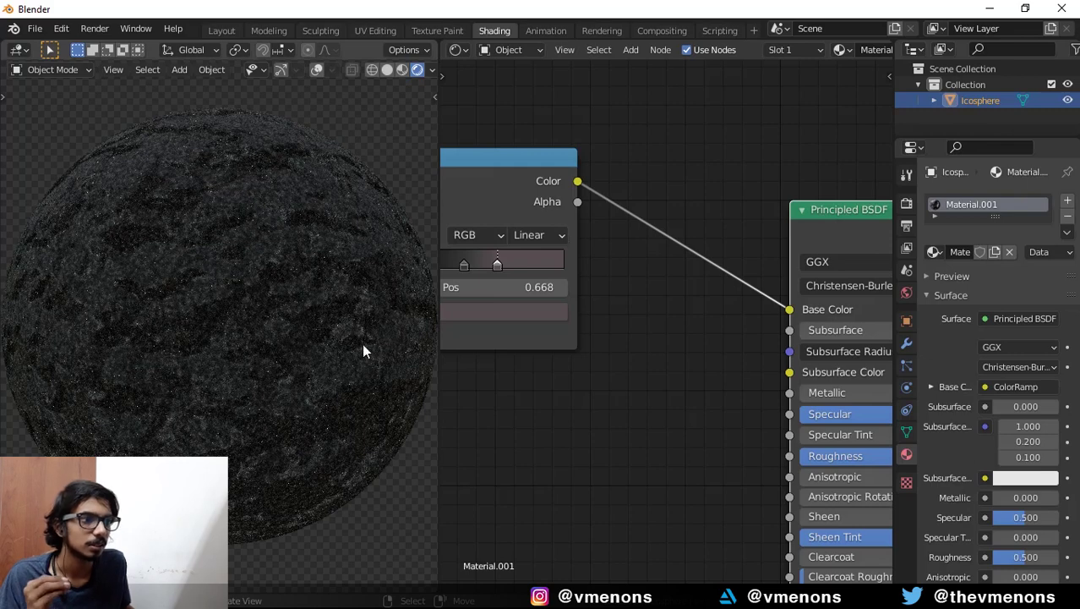
{"action": "scroll", "coordinate": [610, 340], "scroll_direction": "down", "scroll_amount": 3}
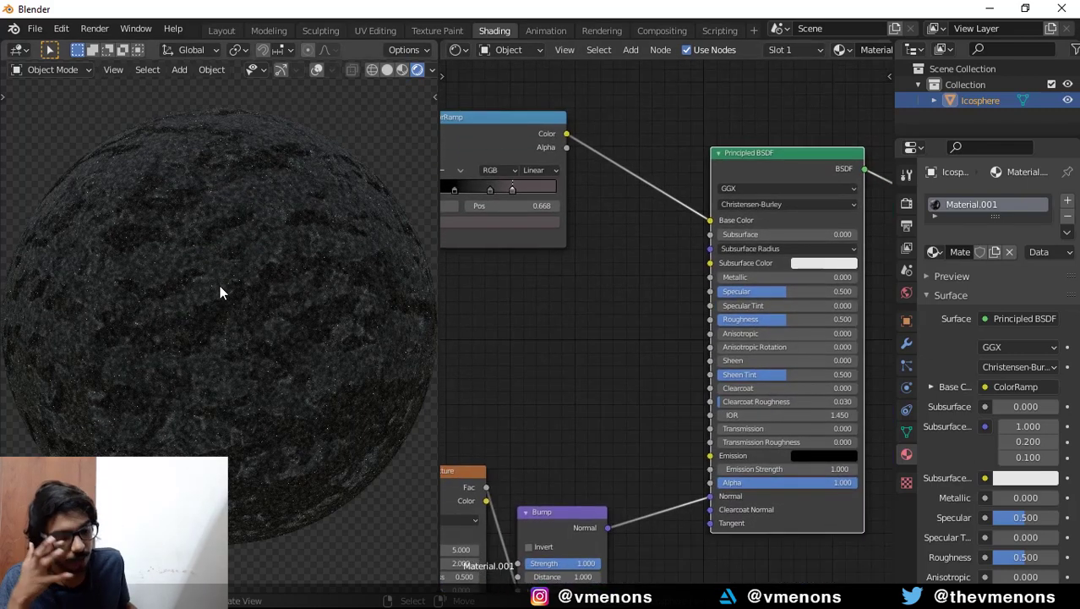
{"action": "middle_click_drag", "start_coordinate": [535, 357], "coordinate": [461, 321]}
{"action": "left_click", "coordinate": [710, 291]}
{"action": "type", "text": "0.8"}
{"action": "key", "text": "Return"}
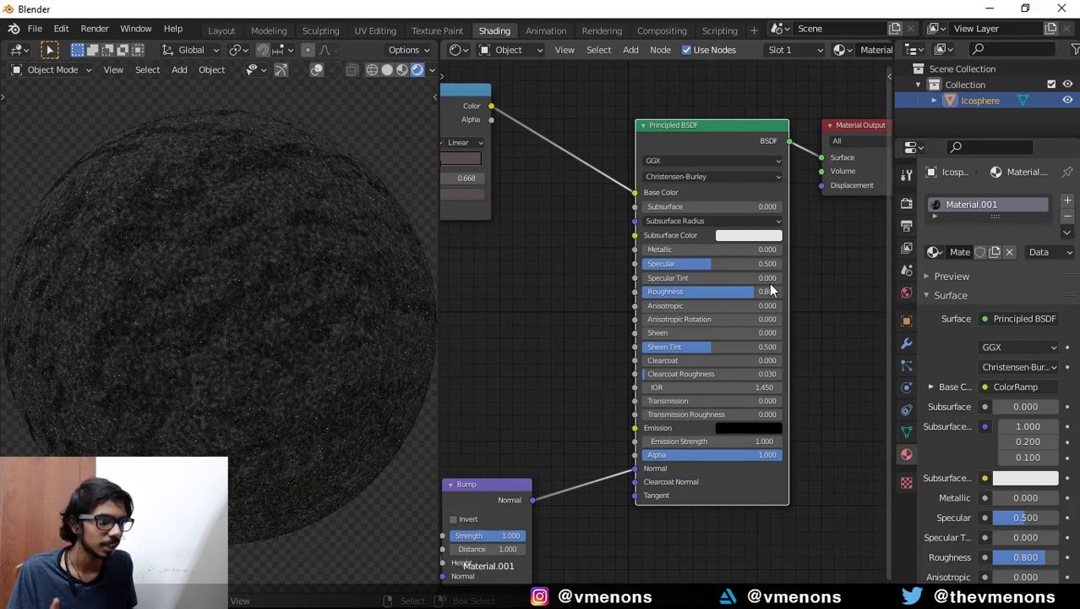
- Try a lower roughness, then restore Roughness to 0.8
{"action": "left_click_drag", "start_coordinate": [748, 296], "coordinate": [642, 296]}
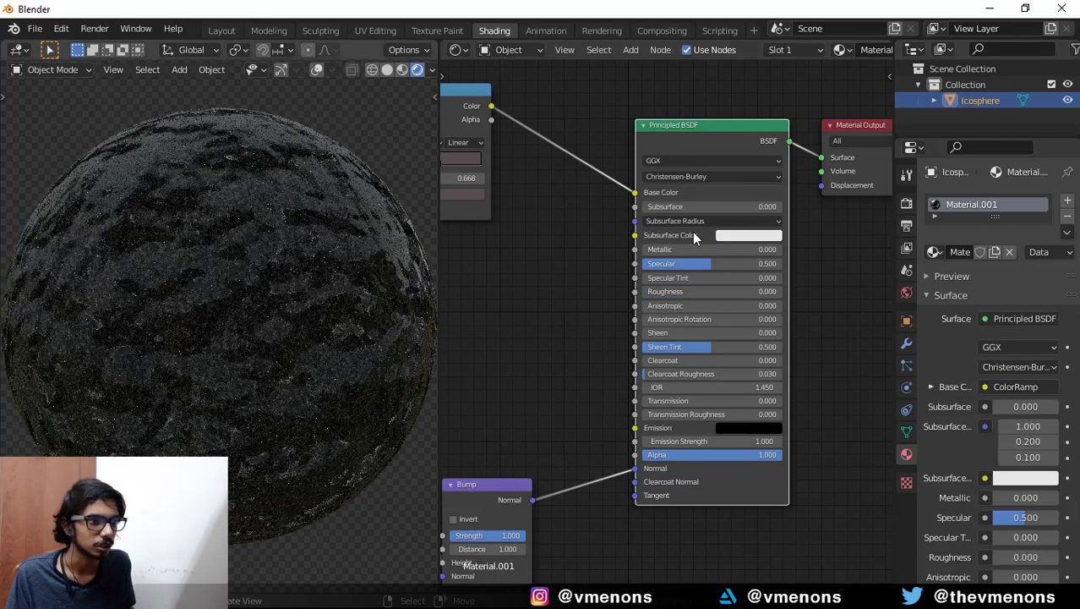
{"action": "double_click", "coordinate": [710, 294]}
{"action": "type", "text": "0"}
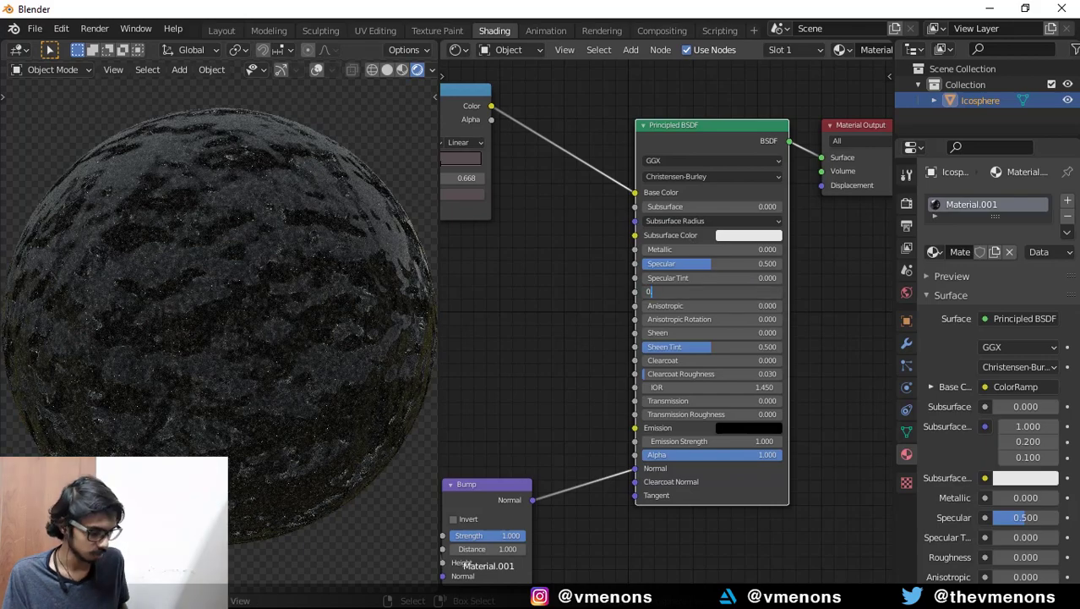
{"action": "type", "text": ".8"}
{"action": "key", "text": "Return"}
{"action": "middle_click_drag", "start_coordinate": [573, 225], "coordinate": [741, 391]}
{"action": "scroll", "coordinate": [783, 392], "scroll_direction": "up", "scroll_amount": 2}
{"action": "scroll", "coordinate": [787, 380], "scroll_direction": "down", "scroll_amount": 3}
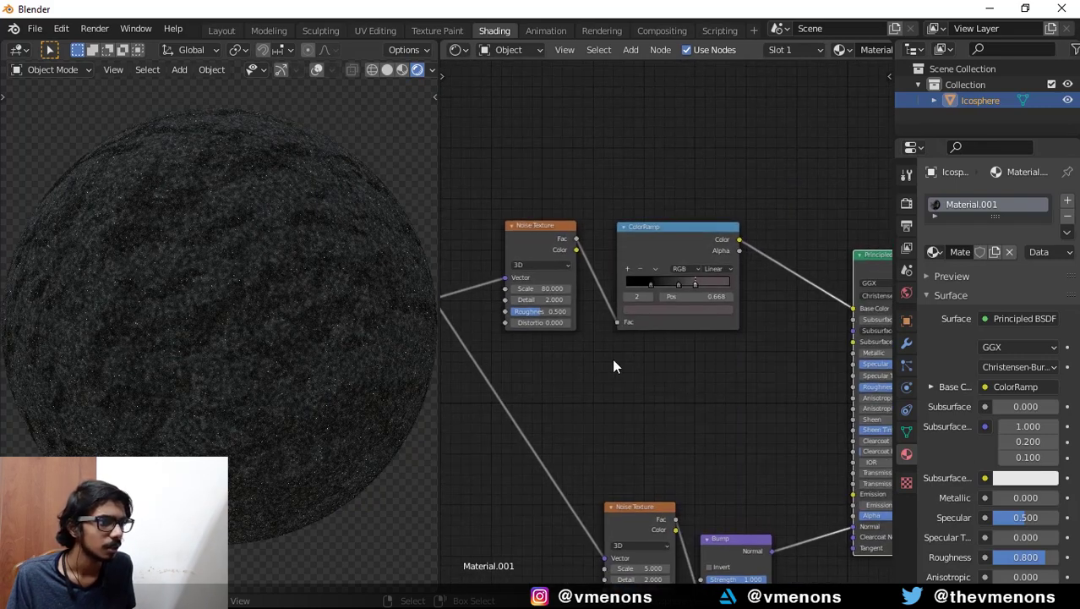
{"action": "middle_click_drag", "start_coordinate": [580, 357], "coordinate": [658, 391]}
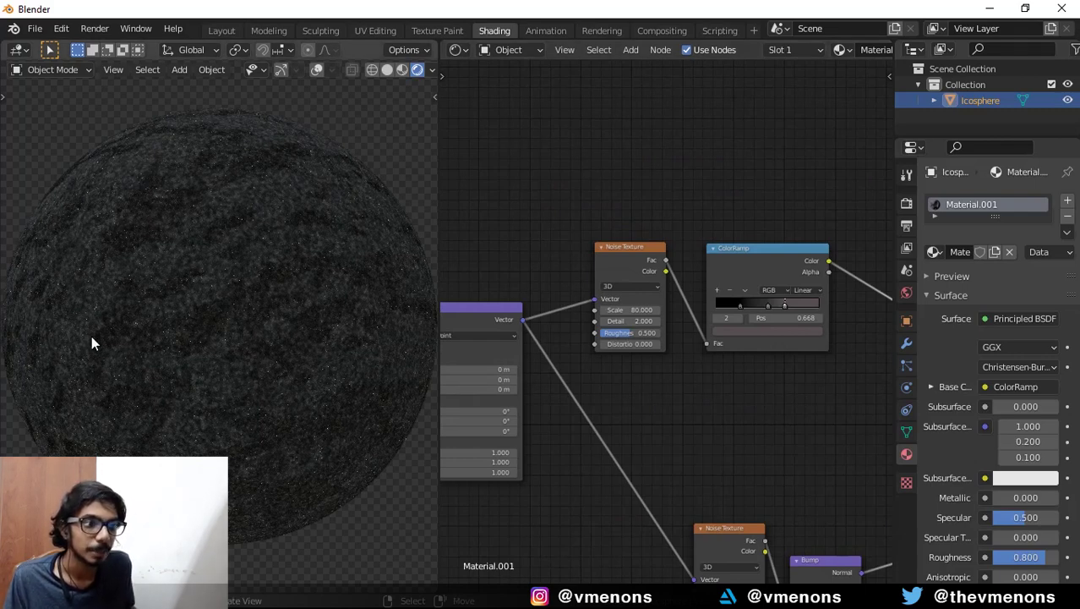
- Duplicate the fine Noise Texture above the original and feed it the texture coordinates
{"action": "left_click", "coordinate": [637, 260]}
{"action": "key", "text": "shift+d"}
{"action": "key", "text": "y"}
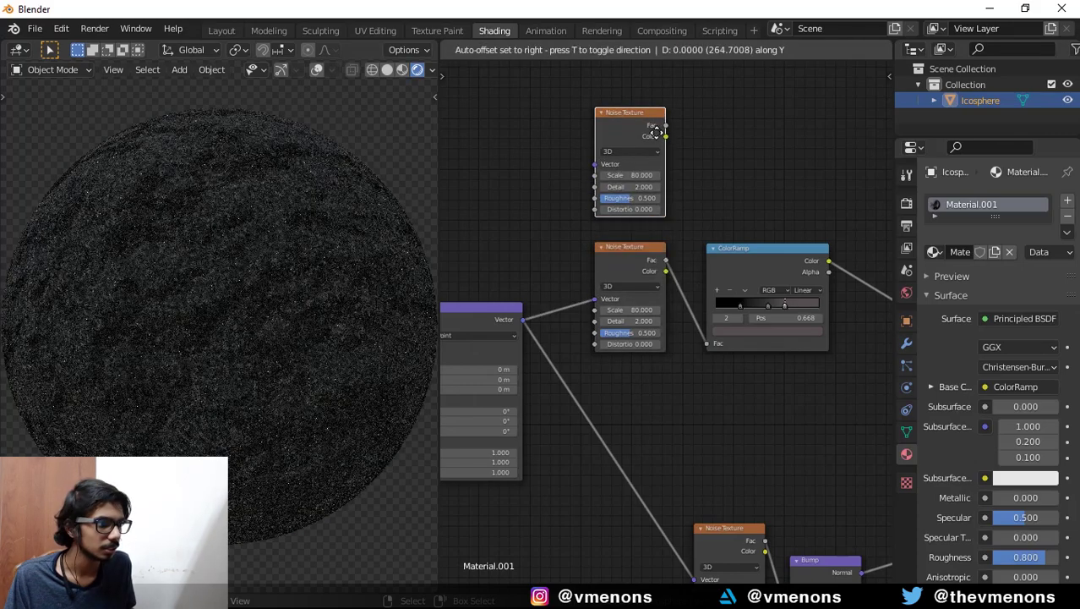
{"action": "left_click", "coordinate": [655, 139]}
{"action": "left_click_drag", "start_coordinate": [524, 321], "coordinate": [595, 178]}
{"action": "middle_click_drag", "start_coordinate": [694, 201], "coordinate": [671, 227]}
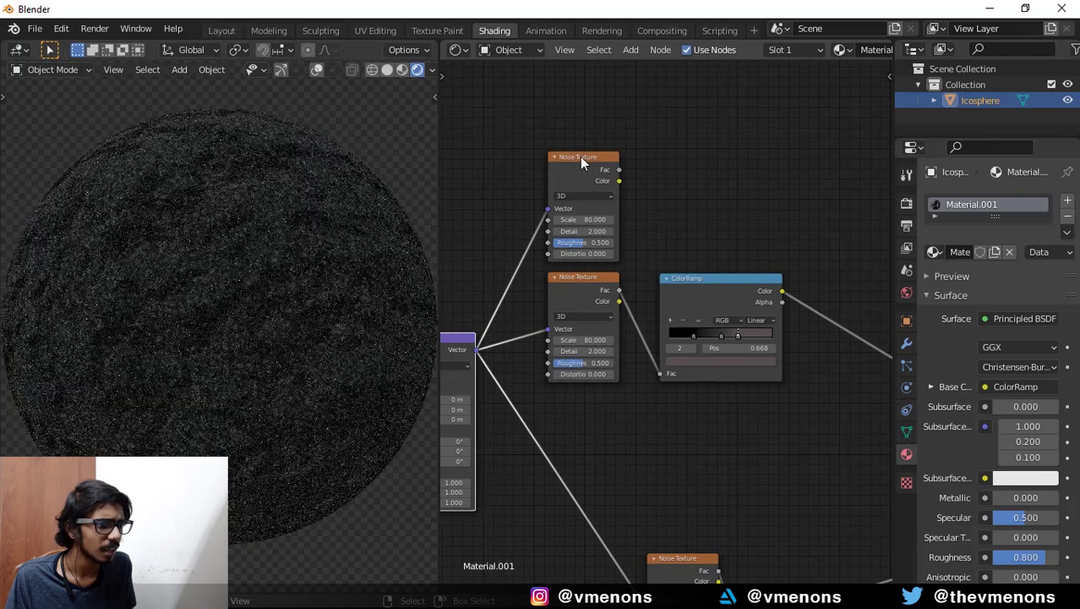
- Preview the copied noise on the sphere and set its Scale to 5
{"action": "left_click", "coordinate": [579, 158], "text": "ctrl+shift"}
{"action": "scroll", "coordinate": [693, 220], "scroll_direction": "up", "scroll_amount": 2}
{"action": "middle_click_drag", "start_coordinate": [593, 181], "coordinate": [706, 261]}
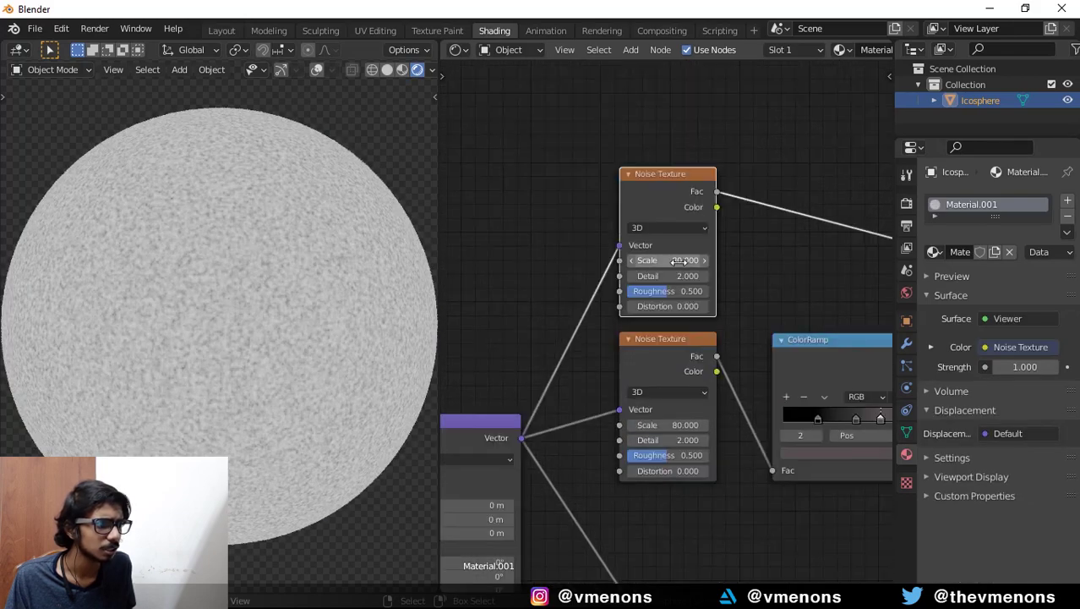
{"action": "left_click", "coordinate": [680, 260]}
{"action": "type", "text": "5"}
{"action": "key", "text": "Return"}
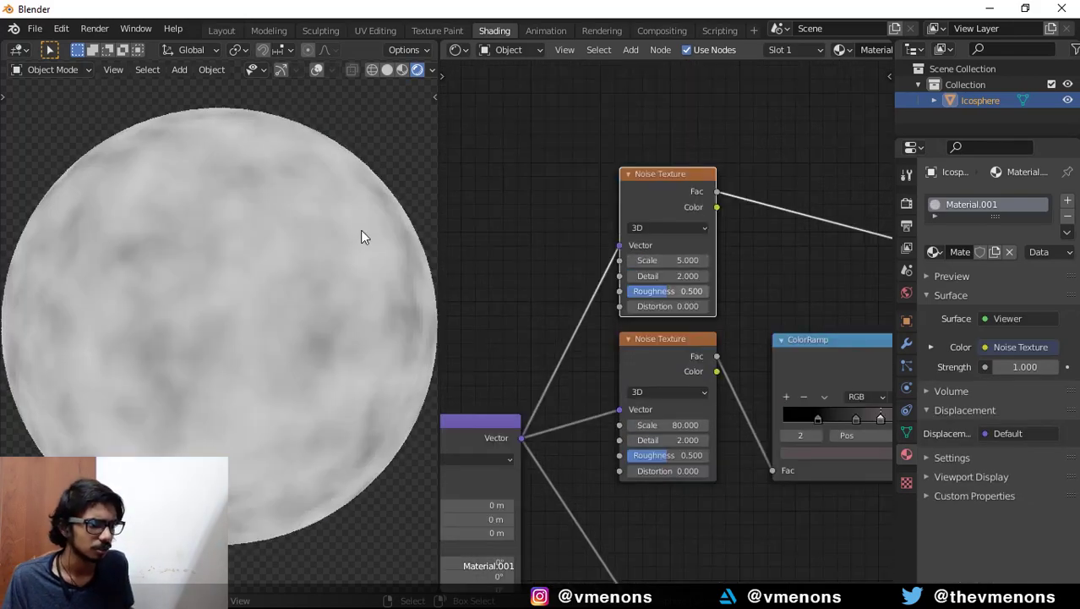
{"action": "left_click", "coordinate": [824, 342], "text": "ctrl+shift"}
- Add a ColorRamp after the coarse noise and pull its stops together, black near 0.28
{"action": "key", "text": "shift+a"}
{"action": "mouse_move", "coordinate": [651, 172]}
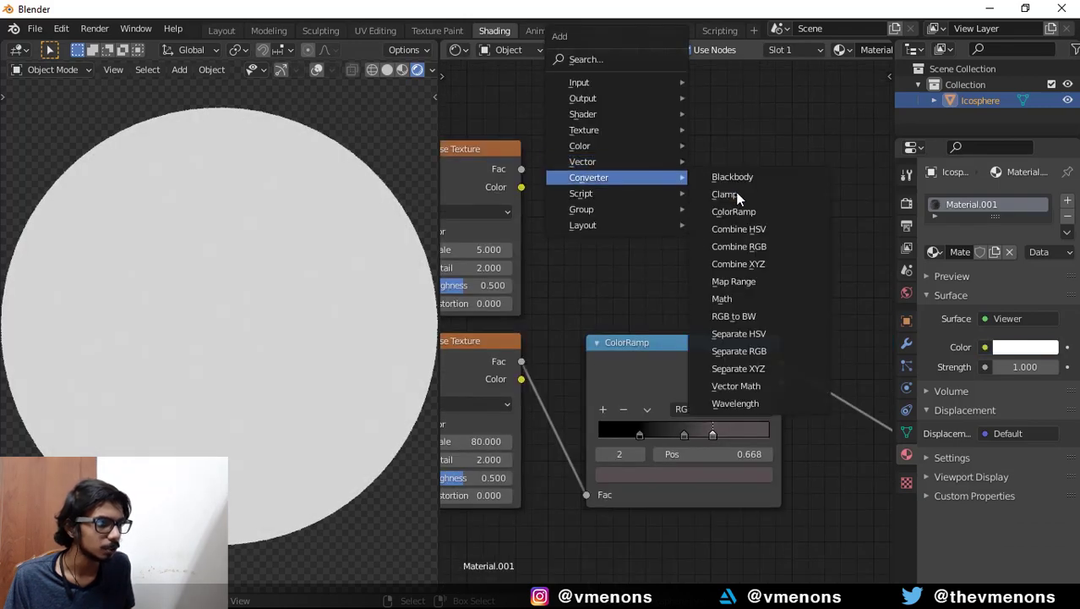
{"action": "left_click", "coordinate": [734, 211]}
{"action": "left_click", "coordinate": [550, 165]}
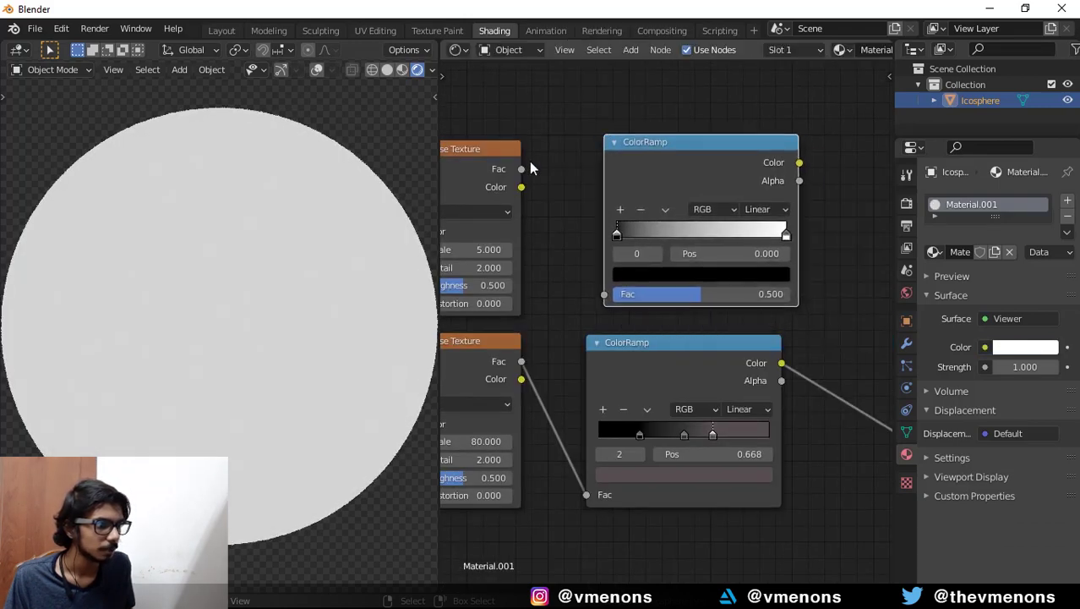
{"action": "left_click_drag", "start_coordinate": [522, 169], "coordinate": [605, 290]}
{"action": "left_click", "coordinate": [653, 176], "text": "ctrl+shift"}
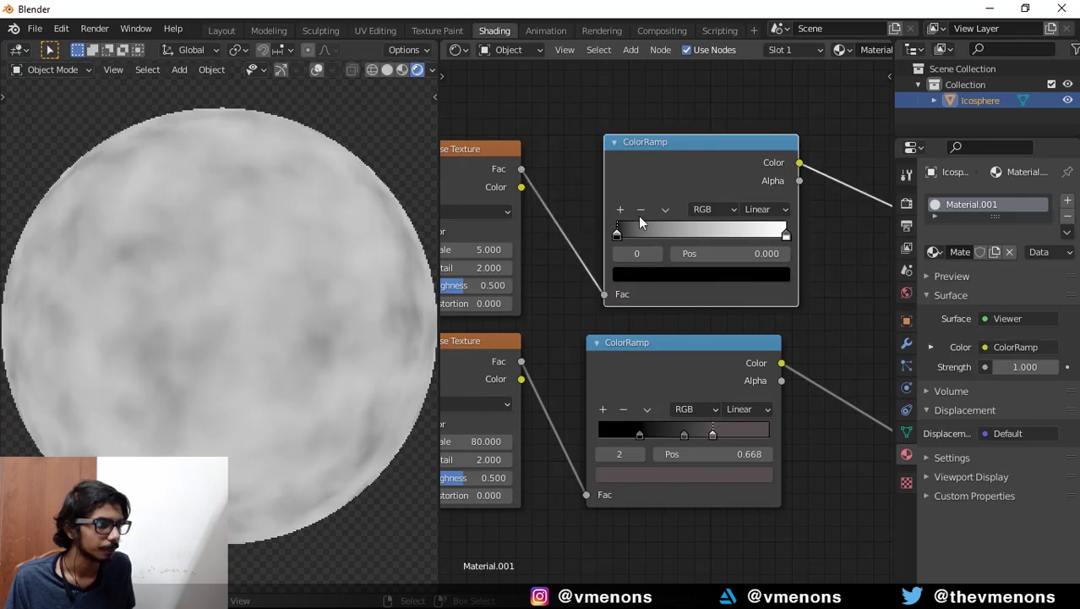
{"action": "left_click_drag", "start_coordinate": [619, 235], "coordinate": [671, 237]}
{"action": "left_click_drag", "start_coordinate": [786, 235], "coordinate": [667, 237]}
{"action": "middle_click_drag", "start_coordinate": [764, 280], "coordinate": [591, 250]}
- Insert a MixRGB node on the Base Color link, coarse ramp into Color2, blend set to Multiply
{"action": "key", "text": "shift+a"}
{"action": "mouse_move", "coordinate": [626, 219]}
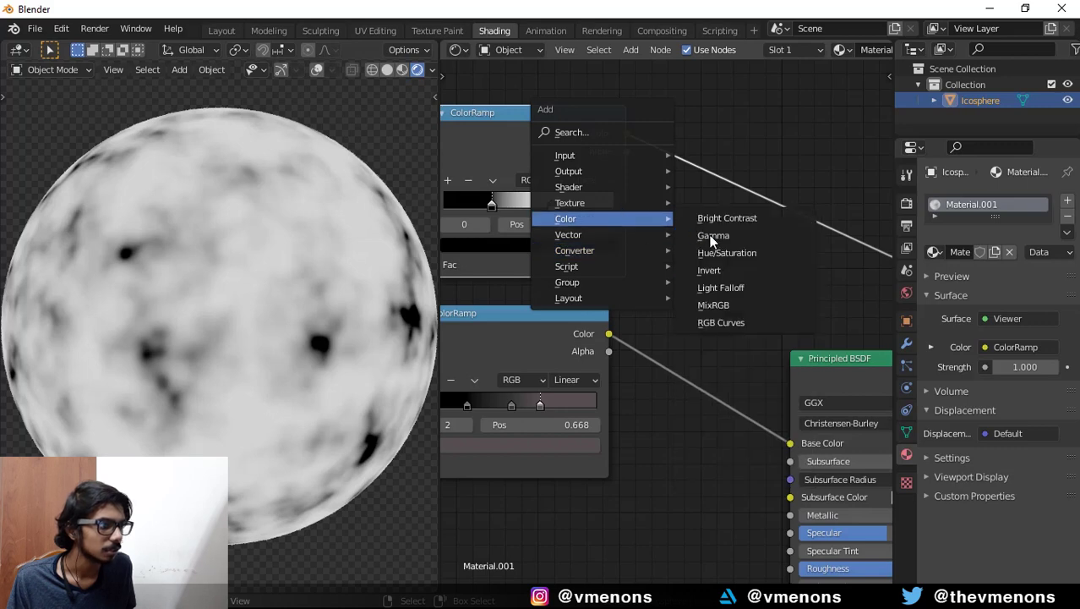
{"action": "left_click", "coordinate": [713, 305]}
{"action": "left_click", "coordinate": [703, 271]}
{"action": "left_click_drag", "start_coordinate": [626, 134], "coordinate": [674, 381]}
{"action": "left_click", "coordinate": [710, 306]}
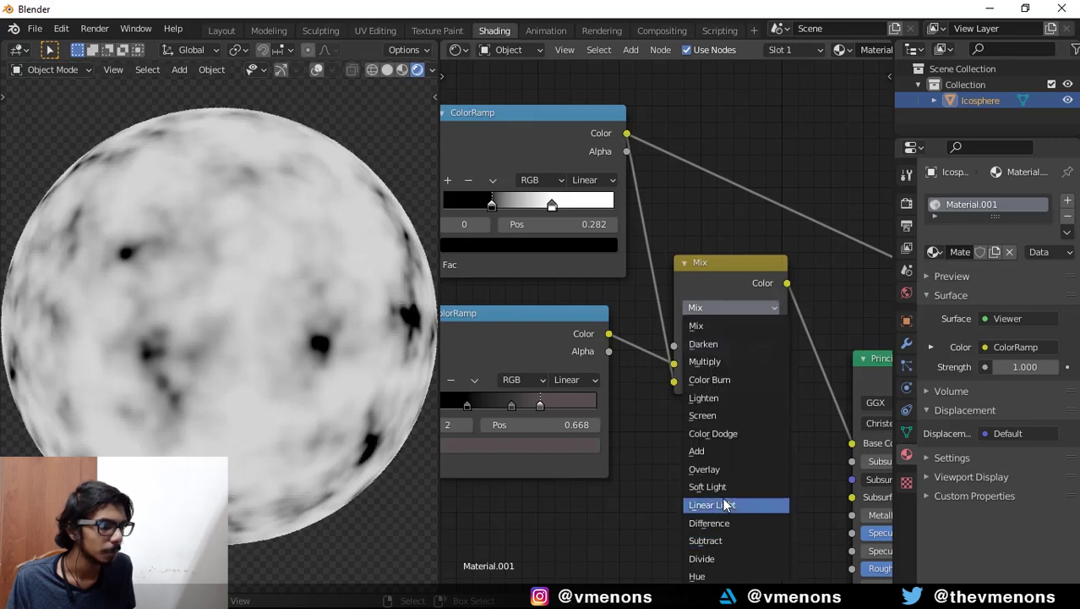
{"action": "left_click", "coordinate": [711, 359]}
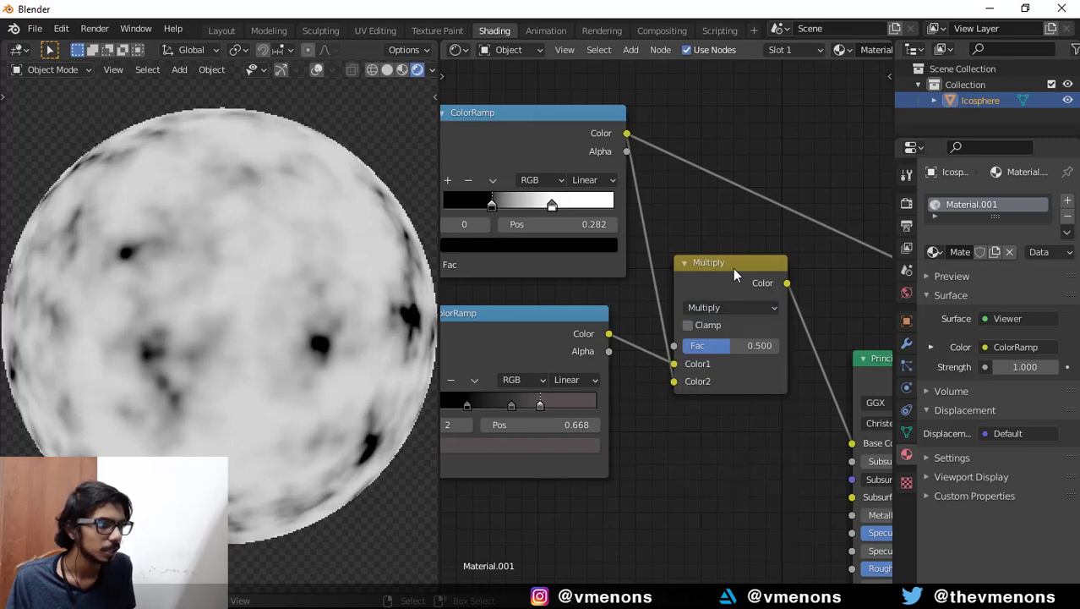
{"action": "left_click", "coordinate": [731, 275], "text": "ctrl+shift"}
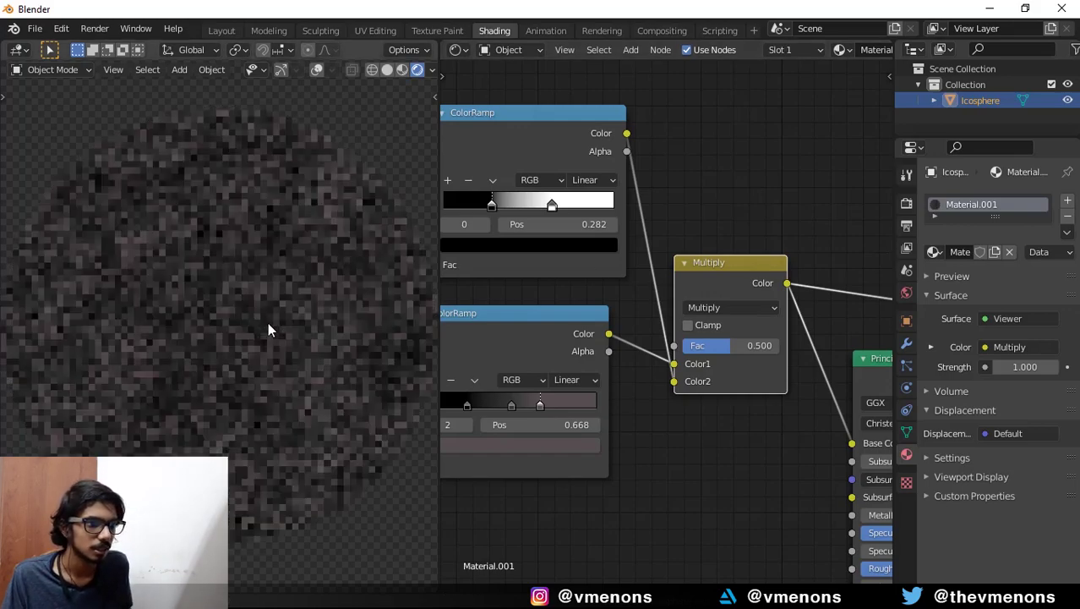
- Move the fine ramp's stops to about 0.1 and 0.823 and show the final shaded material
{"action": "middle_click_drag", "start_coordinate": [487, 406], "coordinate": [673, 393]}
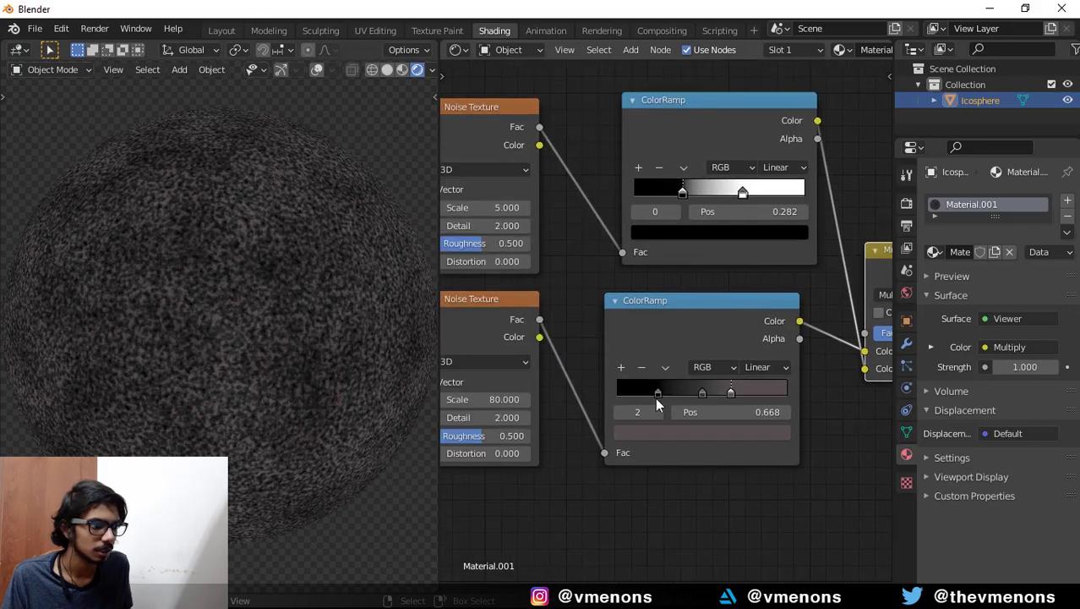
{"action": "left_click_drag", "start_coordinate": [653, 400], "coordinate": [626, 395]}
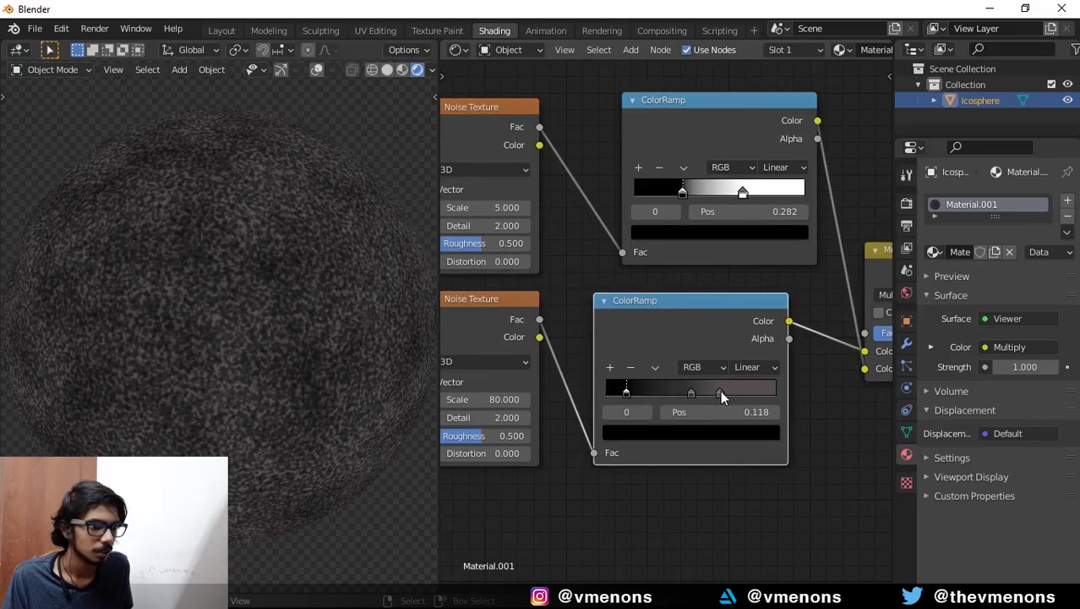
{"action": "left_click_drag", "start_coordinate": [721, 390], "coordinate": [746, 390]}
{"action": "middle_click_drag", "start_coordinate": [753, 509], "coordinate": [424, 464]}
{"action": "left_click", "coordinate": [757, 303], "text": "ctrl+shift"}
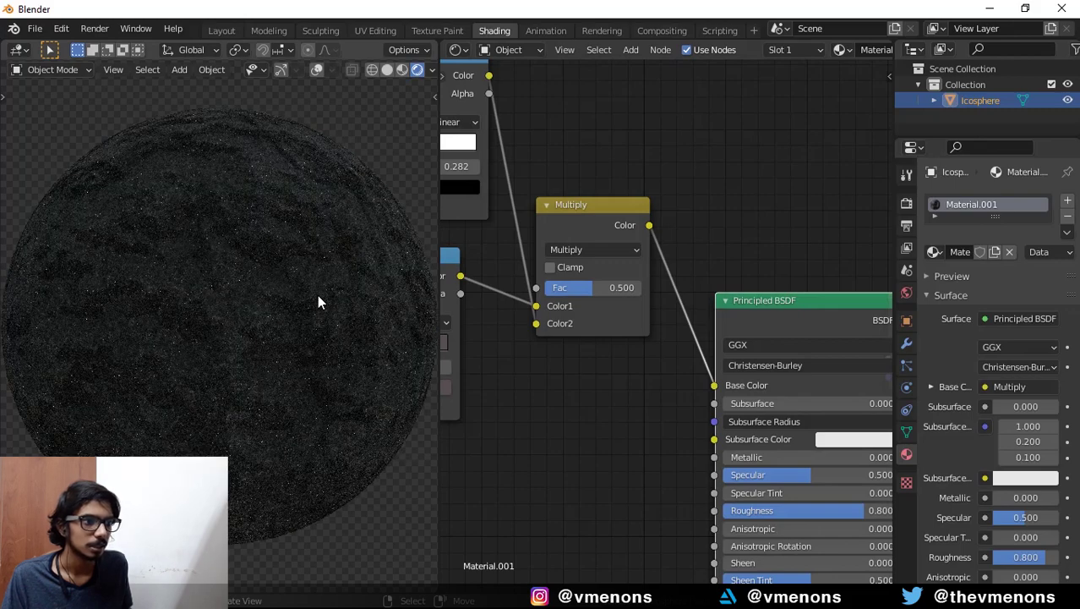
- Insert a second Bump node on the Bump→Normal link, with the Multiply output driving its Height
{"action": "key", "text": "Home"}
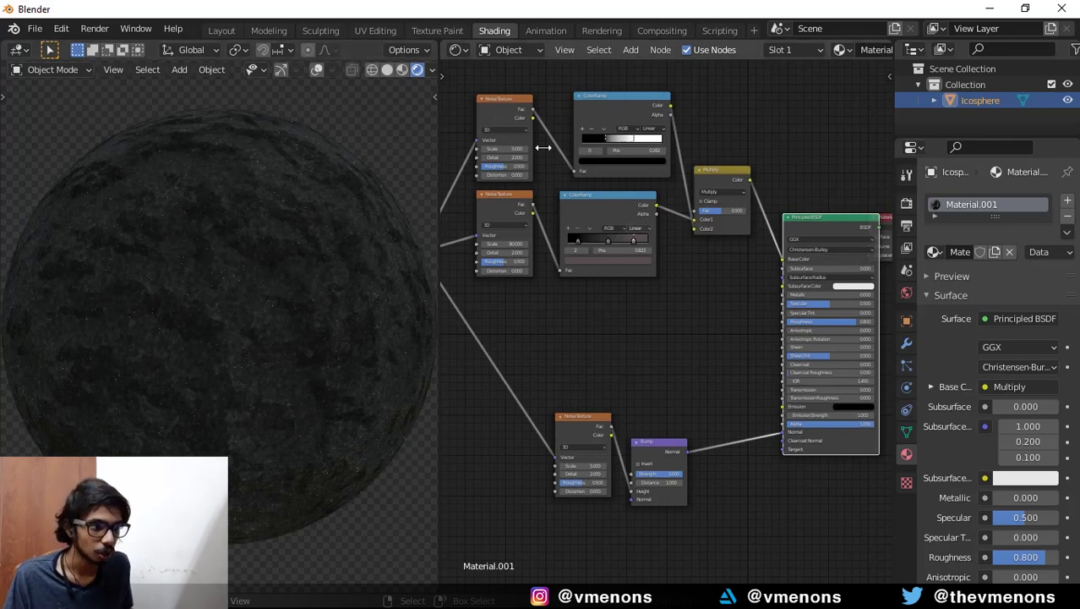
{"action": "key", "text": "shift+a"}
{"action": "mouse_move", "coordinate": [682, 388]}
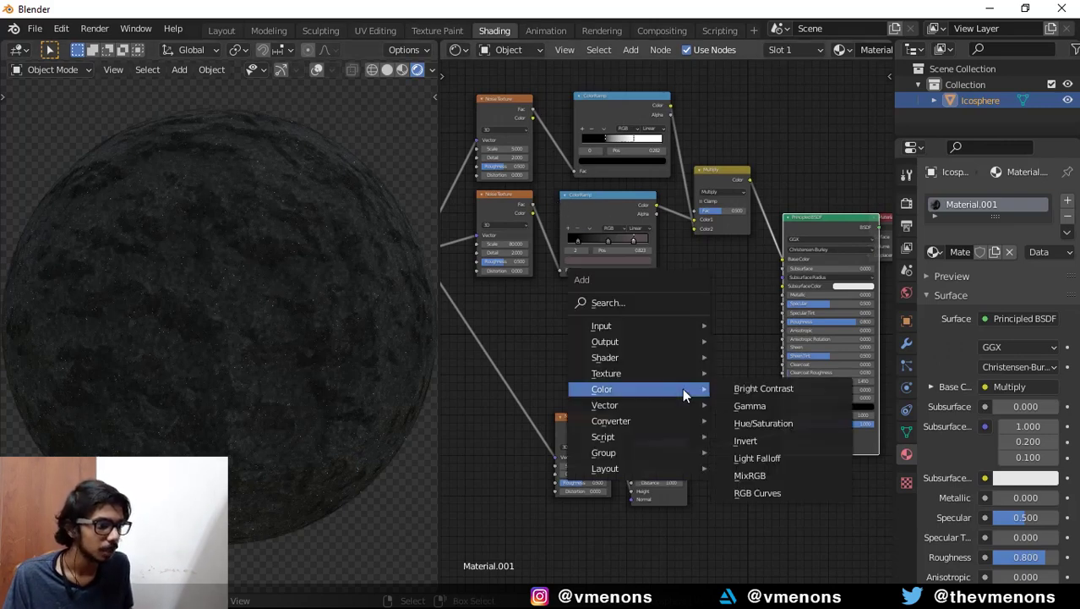
{"action": "mouse_move", "coordinate": [653, 405]}
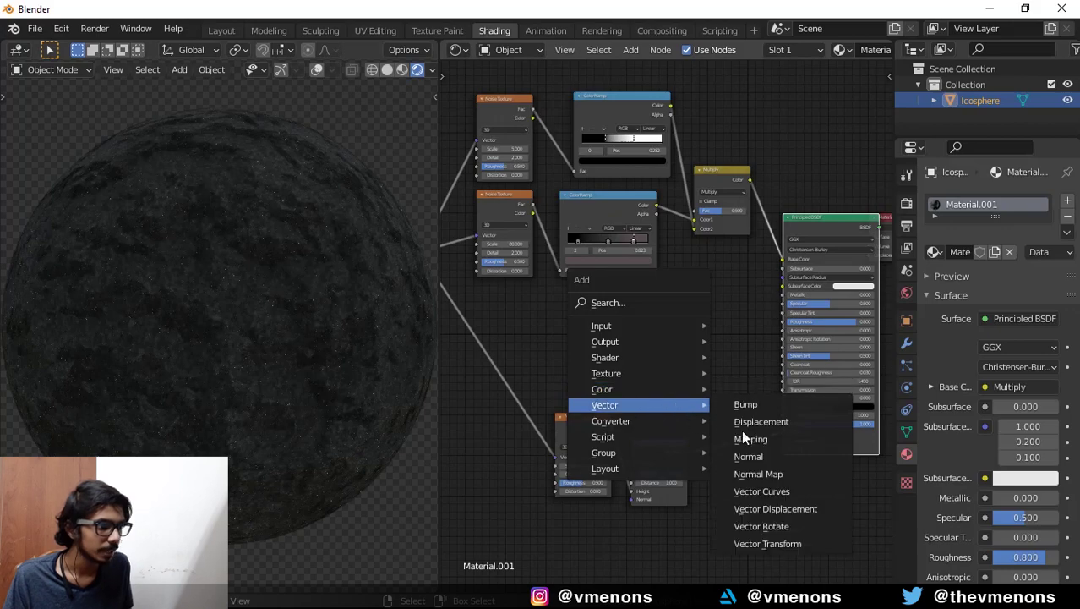
{"action": "left_click", "coordinate": [754, 408]}
{"action": "left_click", "coordinate": [756, 440]}
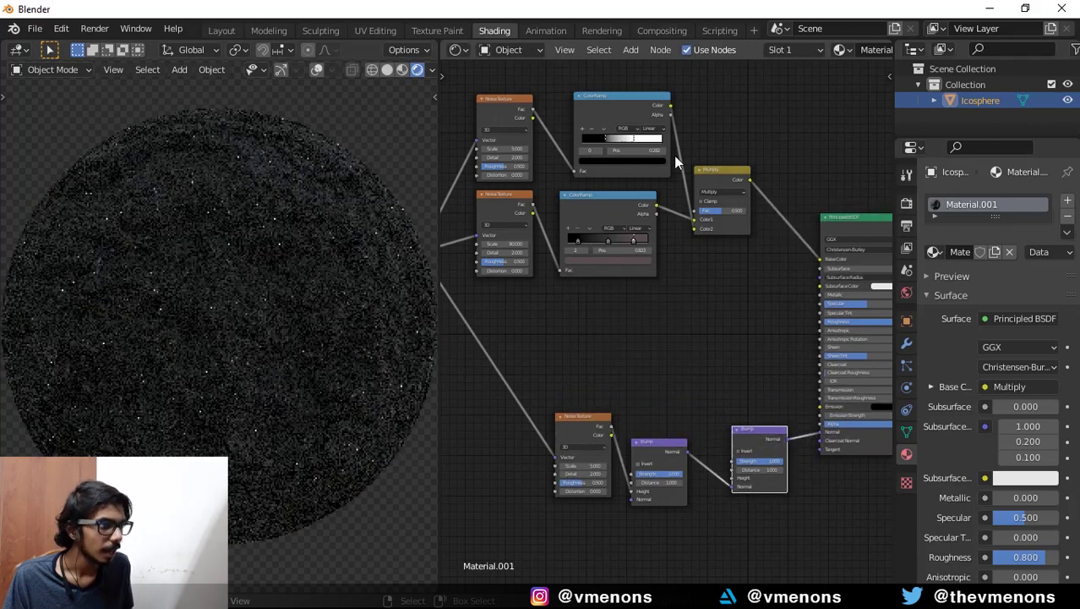
{"action": "left_click", "coordinate": [771, 164]}
{"action": "left_click_drag", "start_coordinate": [749, 180], "coordinate": [732, 477]}
- Preview the second and first Bump outputs on the sphere to compare them
{"action": "left_click", "coordinate": [756, 434], "text": "ctrl+shift"}
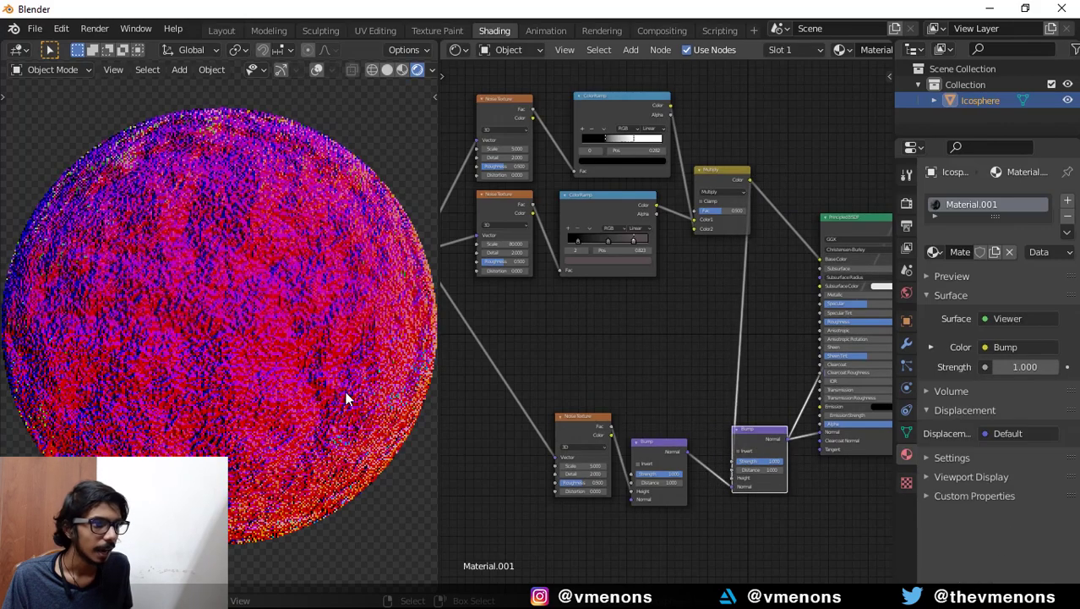
{"action": "scroll", "coordinate": [365, 355], "scroll_direction": "up", "scroll_amount": 5}
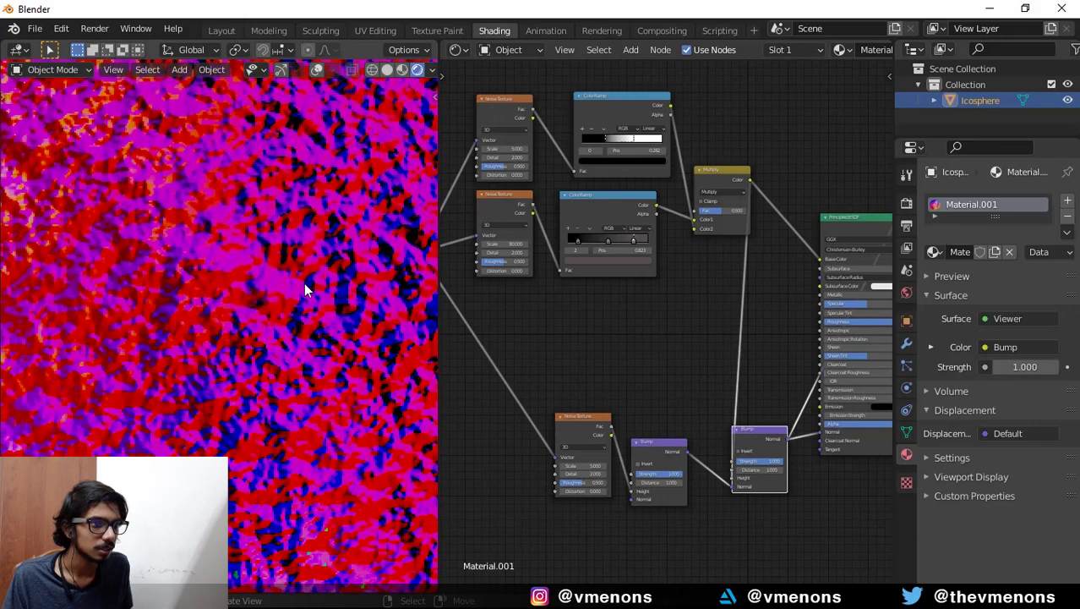
{"action": "left_click", "coordinate": [670, 443], "text": "ctrl+shift"}
{"action": "scroll", "coordinate": [313, 355], "scroll_direction": "down", "scroll_amount": 3}
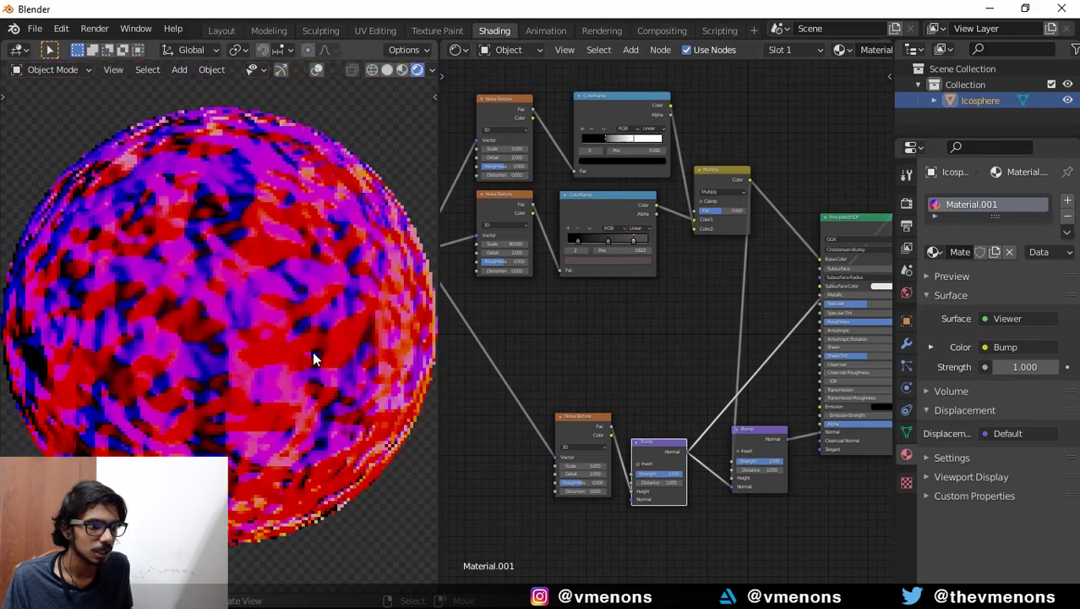
{"action": "scroll", "coordinate": [312, 355], "scroll_direction": "up", "scroll_amount": 4}
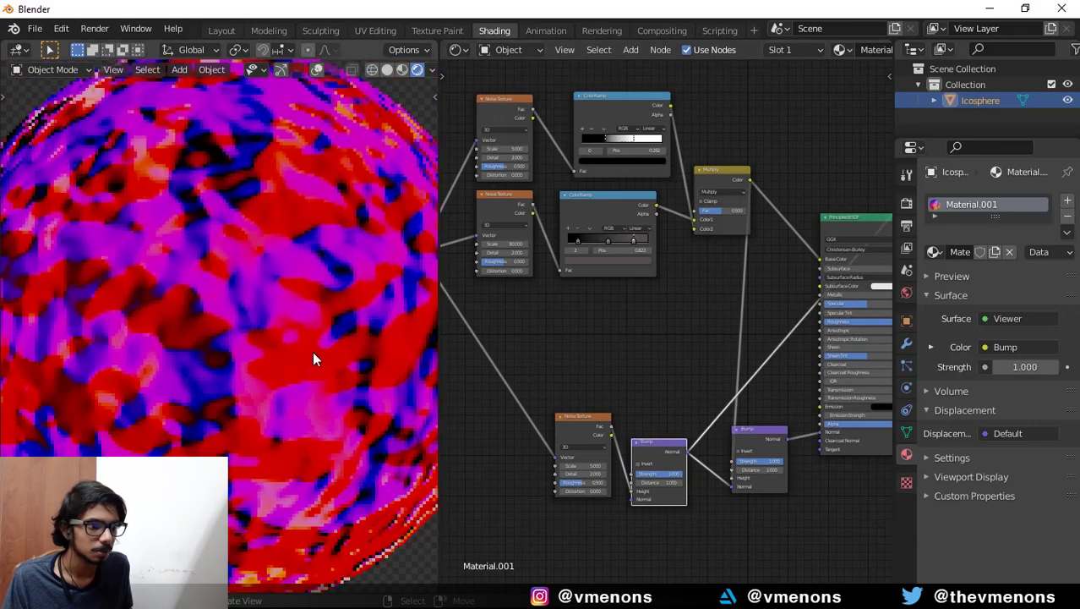
{"action": "left_click", "coordinate": [760, 436], "text": "ctrl+shift"}
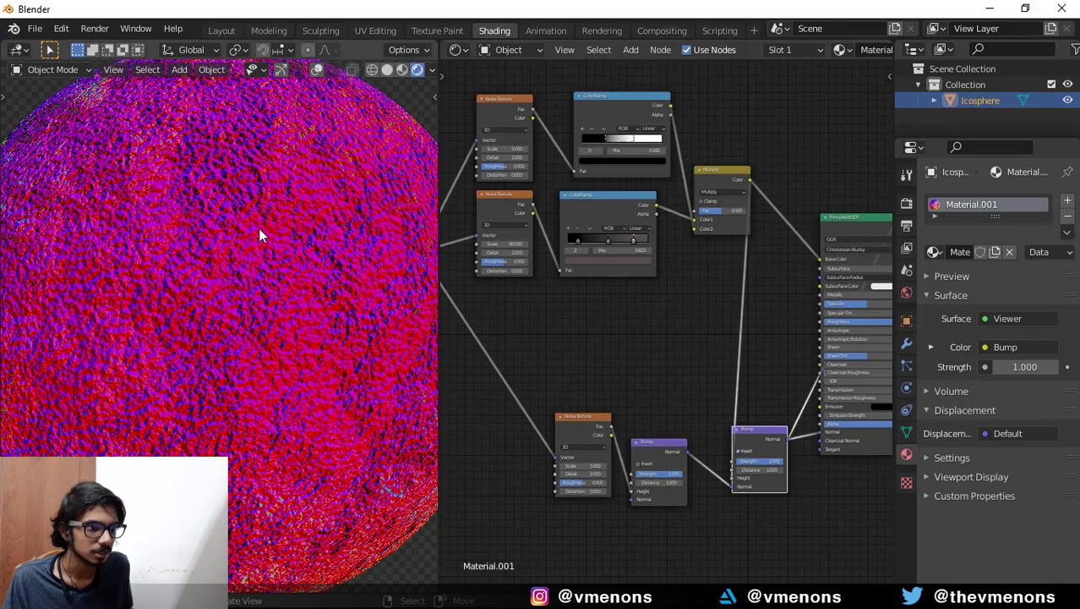
- Set the second Bump's Strength to 0.2 after trying 0.1 and 0.4, then preview the full shader
{"action": "middle_click_drag", "start_coordinate": [671, 299], "coordinate": [615, 248]}
{"action": "scroll", "coordinate": [615, 247], "scroll_direction": "up", "scroll_amount": 4}
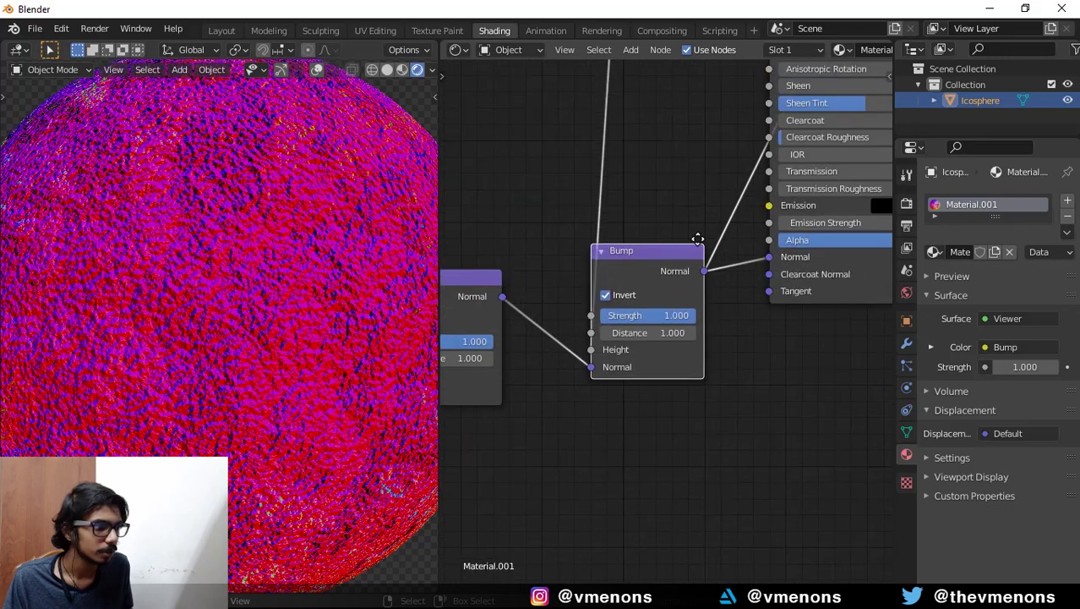
{"action": "left_click", "coordinate": [663, 330]}
{"action": "type", "text": "0.1"}
{"action": "key", "text": "Return"}
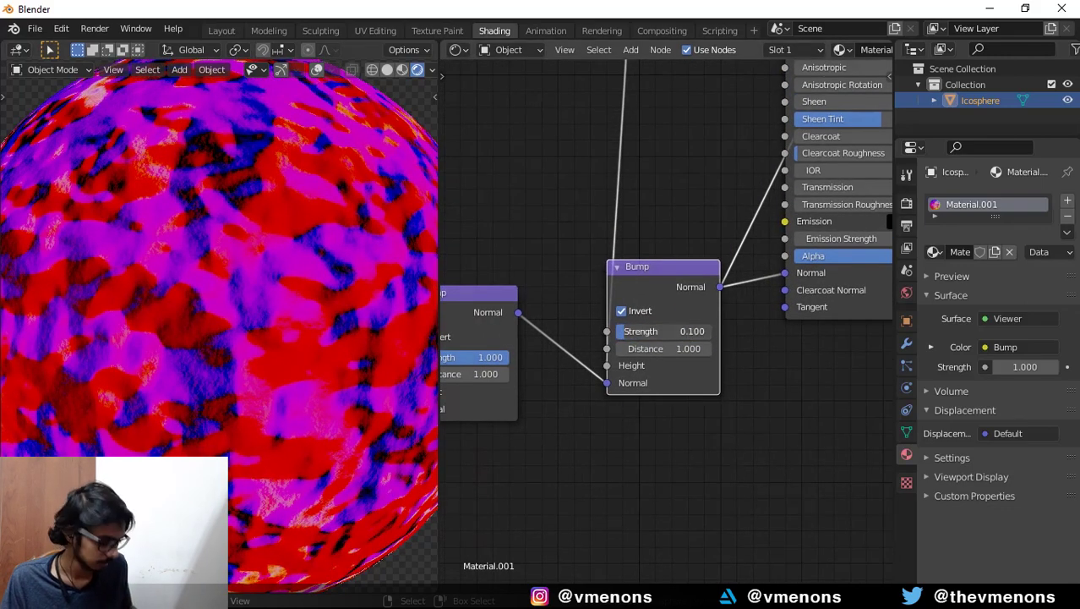
{"action": "left_click", "coordinate": [693, 330]}
{"action": "type", "text": "0.4"}
{"action": "key", "text": "Return"}
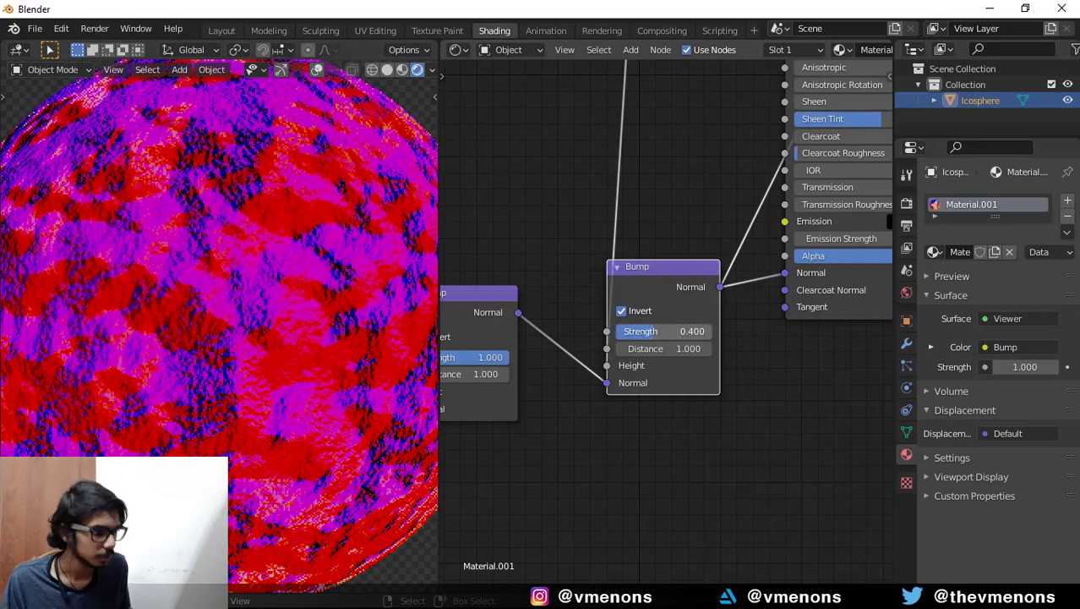
{"action": "left_click", "coordinate": [692, 330]}
{"action": "type", "text": "0.2"}
{"action": "key", "text": "Return"}
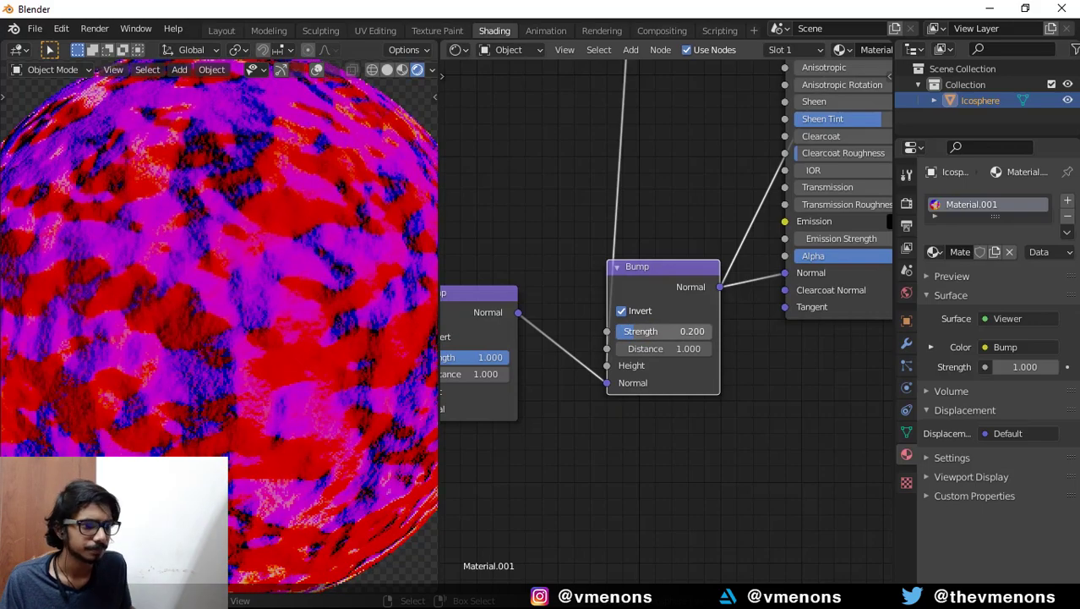
{"action": "middle_click_drag", "start_coordinate": [768, 393], "coordinate": [694, 494]}
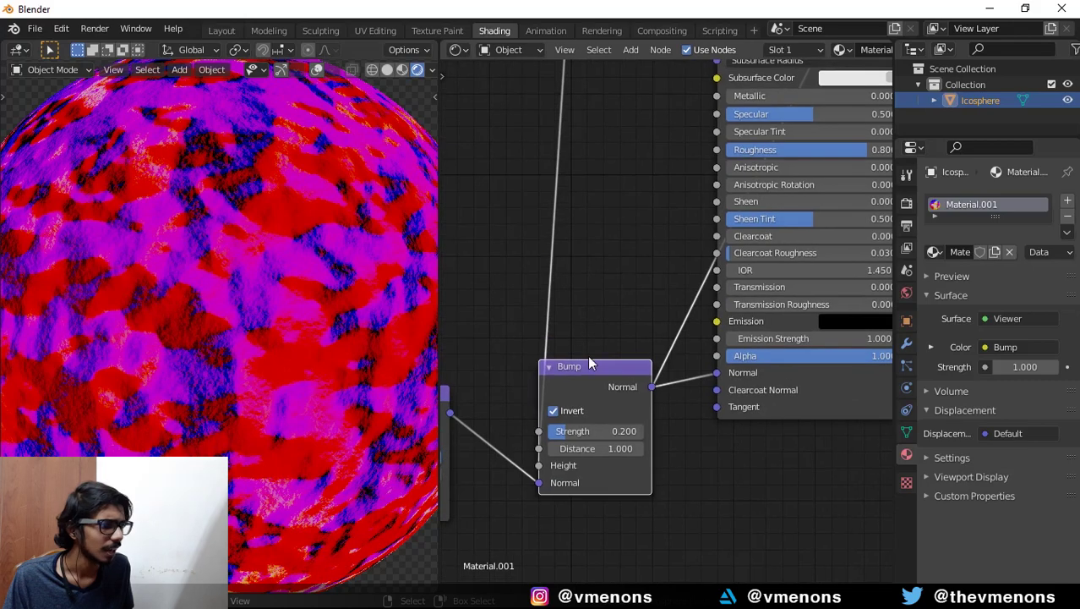
{"action": "left_click", "coordinate": [827, 396], "text": "ctrl+shift"}
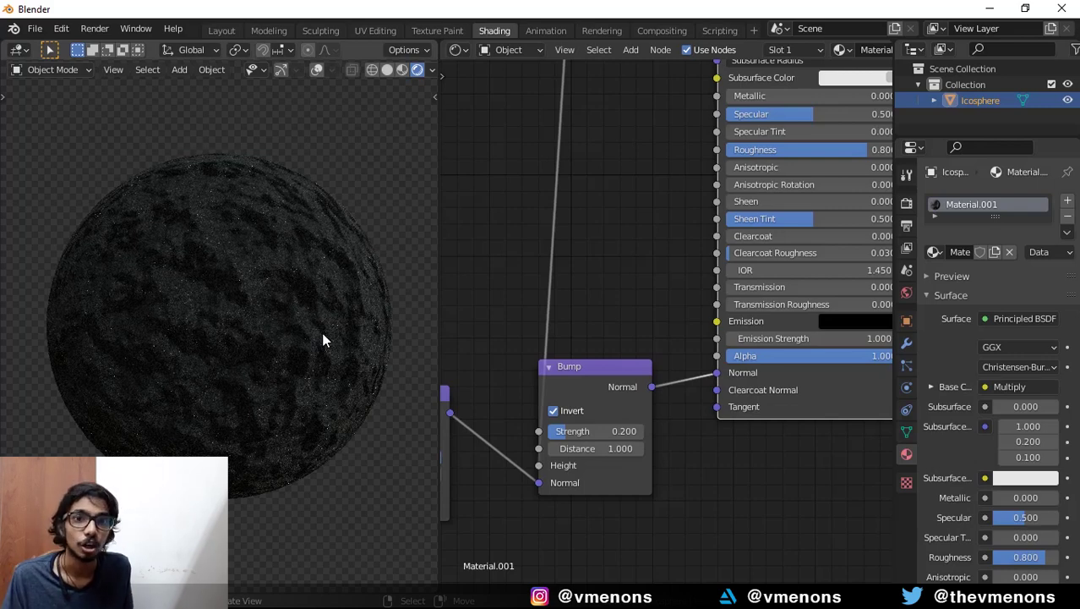
- Insert a Bright/Contrast node into the Multiply→Base Color link
{"action": "scroll", "coordinate": [579, 306], "scroll_direction": "down", "scroll_amount": 2}
{"action": "middle_click_drag", "start_coordinate": [524, 377], "coordinate": [542, 429]}
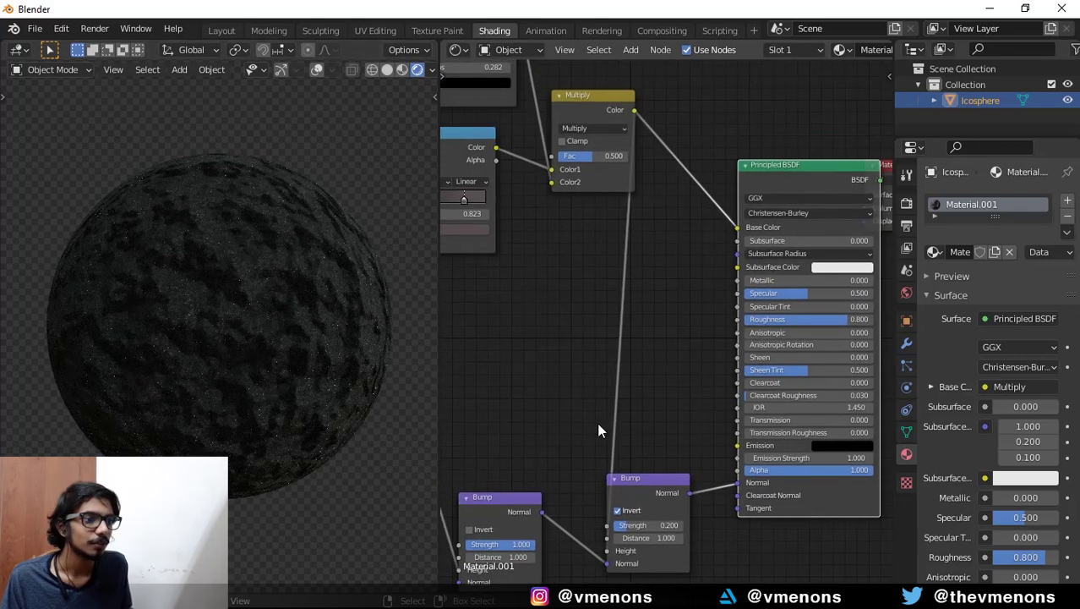
{"action": "middle_click_drag", "start_coordinate": [675, 321], "coordinate": [636, 396]}
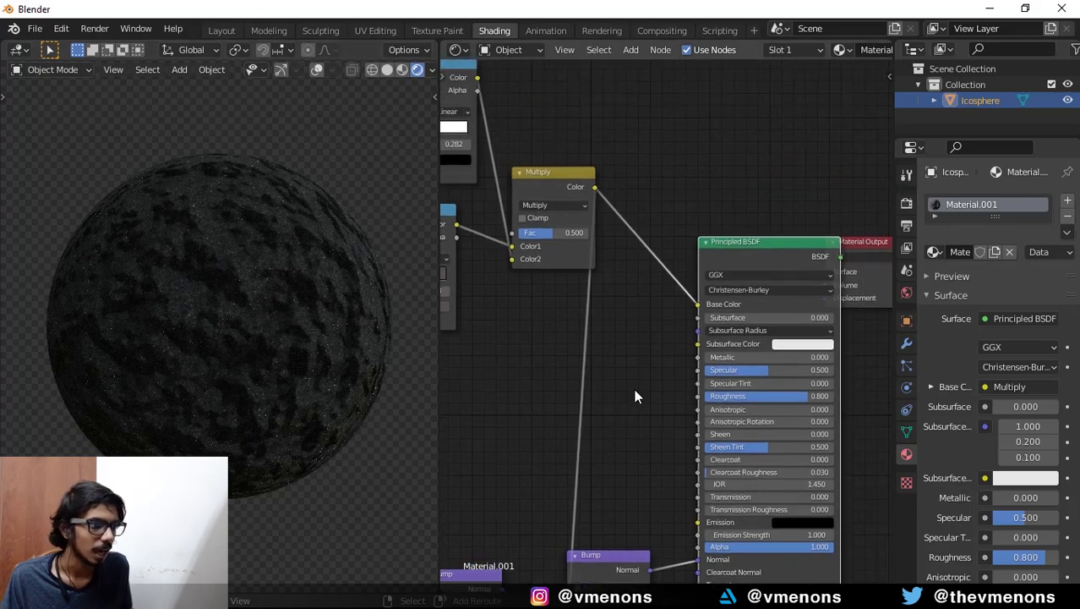
{"action": "key", "text": "shift+a"}
{"action": "mouse_move", "coordinate": [619, 367]}
{"action": "left_click", "coordinate": [694, 374]}
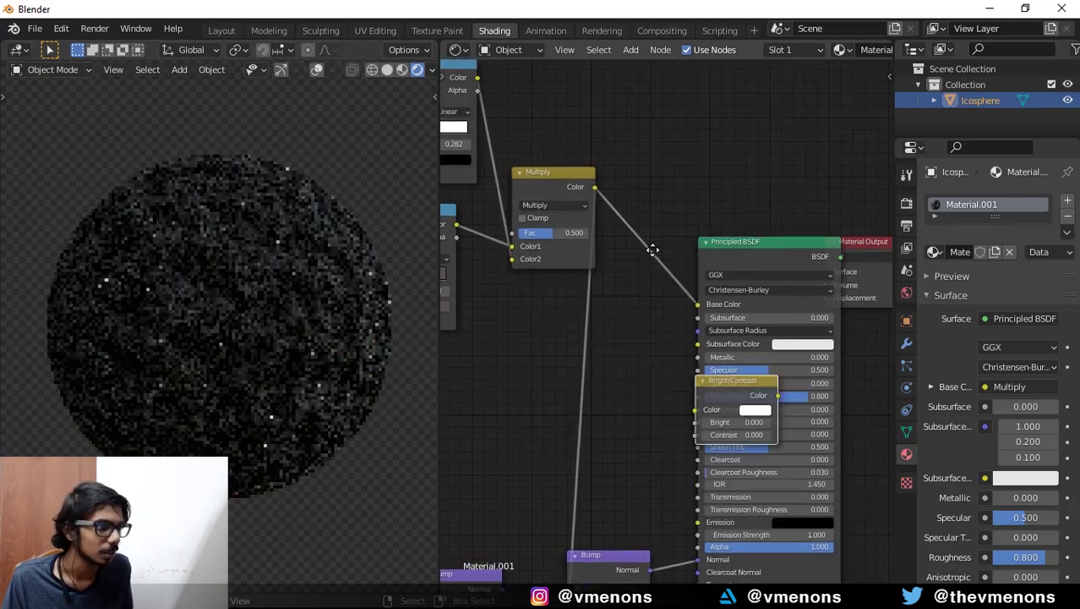
{"action": "left_click", "coordinate": [636, 212]}
{"action": "middle_click_drag", "start_coordinate": [685, 231], "coordinate": [656, 274]}
- Preview the Bright/Contrast node and set Bright to 0.5 and Contrast to 1.0
{"action": "left_click", "coordinate": [657, 306], "text": "ctrl+shift"}
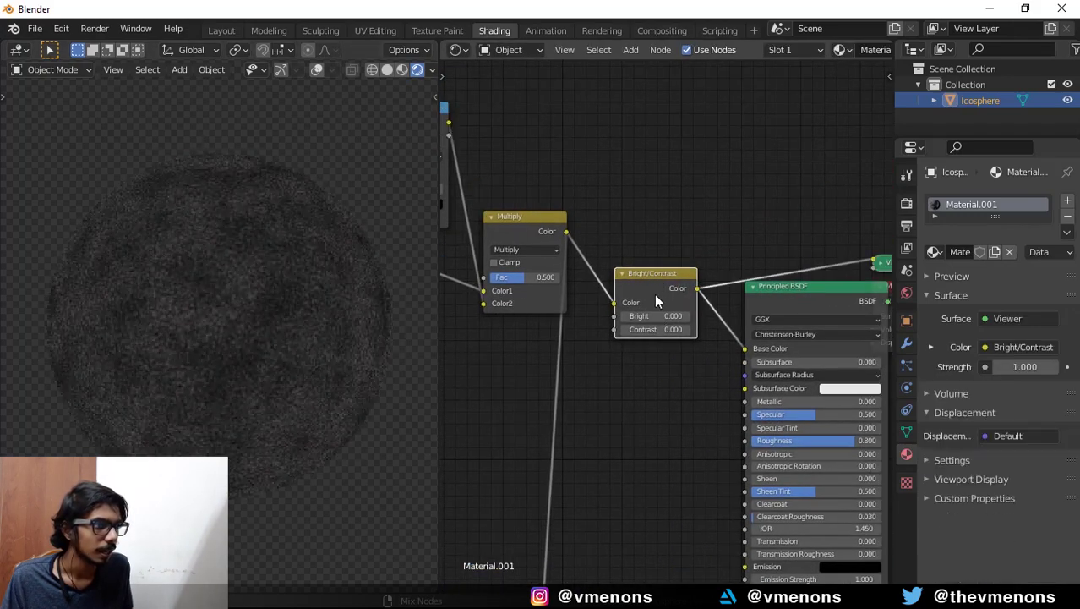
{"action": "scroll", "coordinate": [657, 305], "scroll_direction": "up", "scroll_amount": 2}
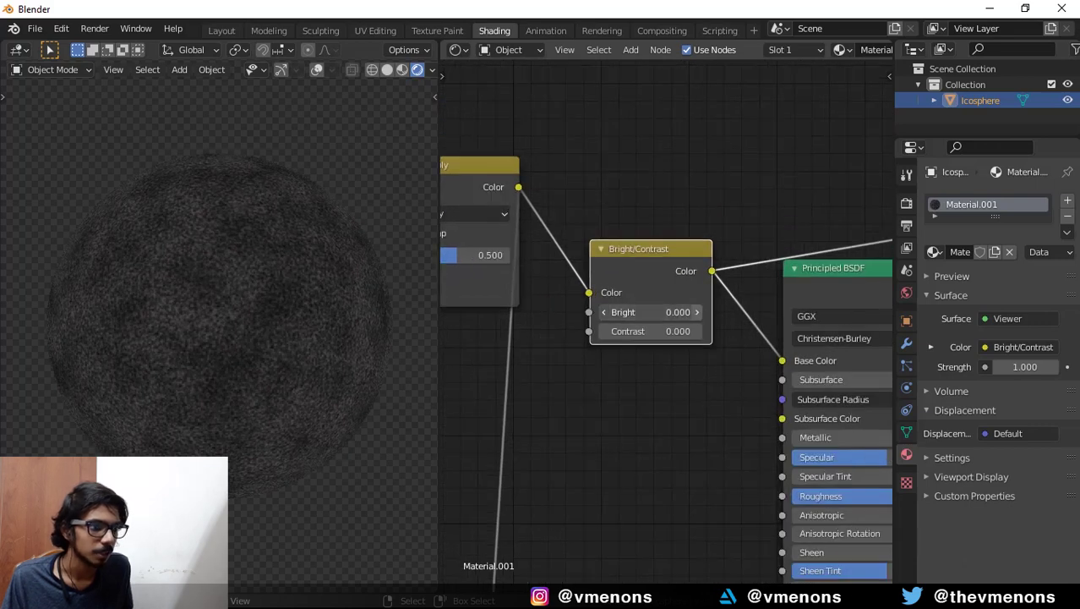
{"action": "left_click", "coordinate": [697, 312]}
{"action": "left_click", "coordinate": [697, 312]}
{"action": "left_click", "coordinate": [697, 312]}
{"action": "left_click", "coordinate": [697, 312]}
{"action": "left_click", "coordinate": [697, 331]}
{"action": "left_click", "coordinate": [698, 330]}
{"action": "left_click", "coordinate": [697, 330]}
{"action": "left_click", "coordinate": [697, 331]}
{"action": "left_click", "coordinate": [697, 331]}
{"action": "left_click", "coordinate": [697, 330]}
{"action": "left_click", "coordinate": [698, 331]}
{"action": "left_click", "coordinate": [697, 331]}
{"action": "left_click", "coordinate": [697, 330]}
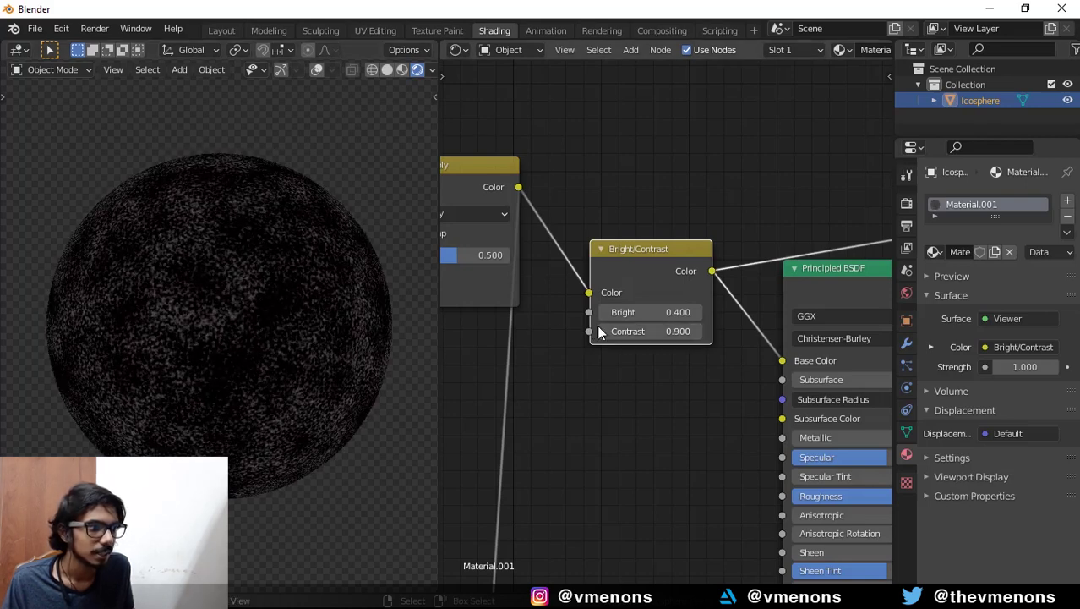
{"action": "left_click", "coordinate": [603, 331]}
{"action": "left_click", "coordinate": [694, 313]}
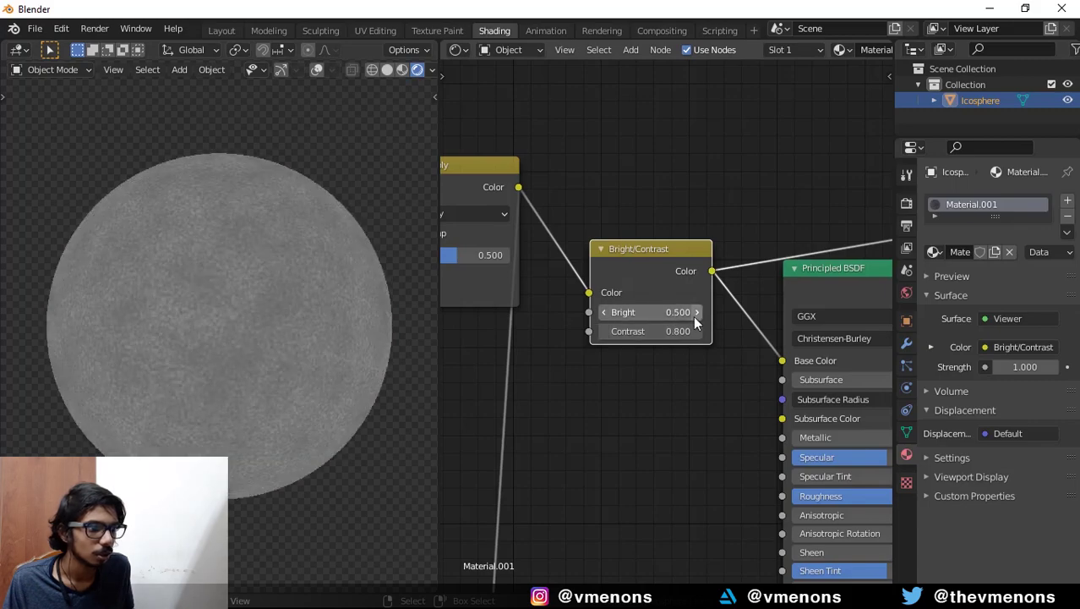
{"action": "left_click", "coordinate": [697, 330]}
{"action": "left_click", "coordinate": [697, 330]}
{"action": "left_click", "coordinate": [698, 330]}
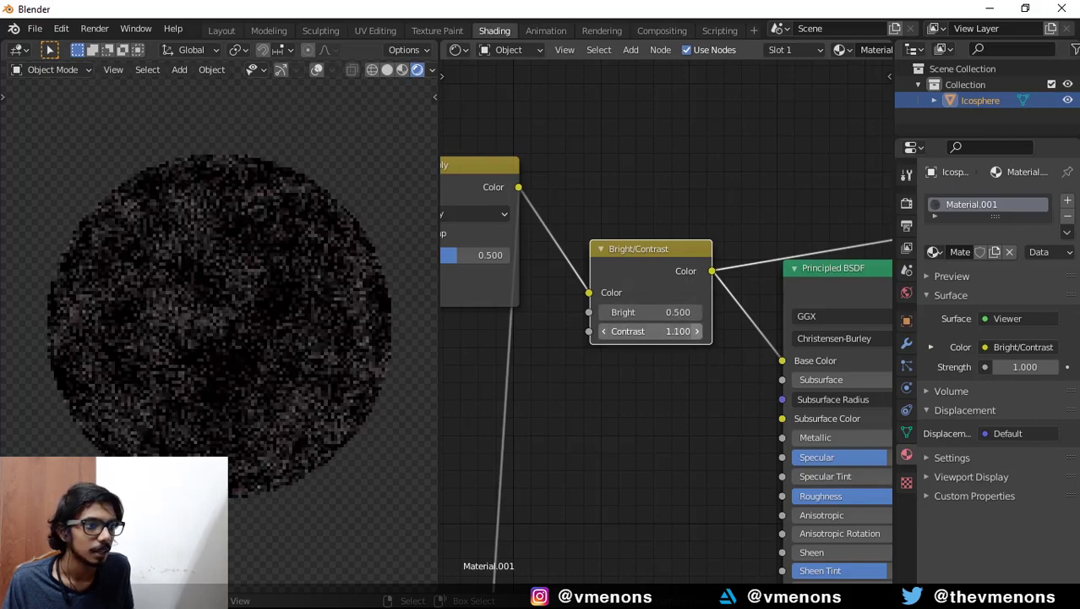
{"action": "left_click", "coordinate": [600, 330]}
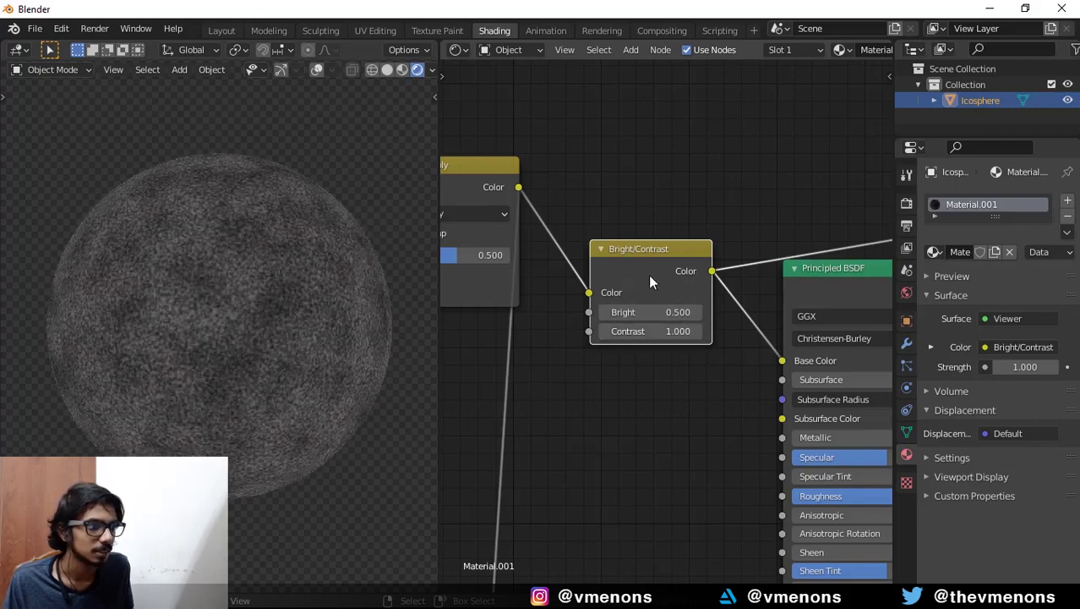
- Compare the Multiply output with the Bright/Contrast result on the sphere
{"action": "left_click", "coordinate": [485, 169], "text": "ctrl+shift"}
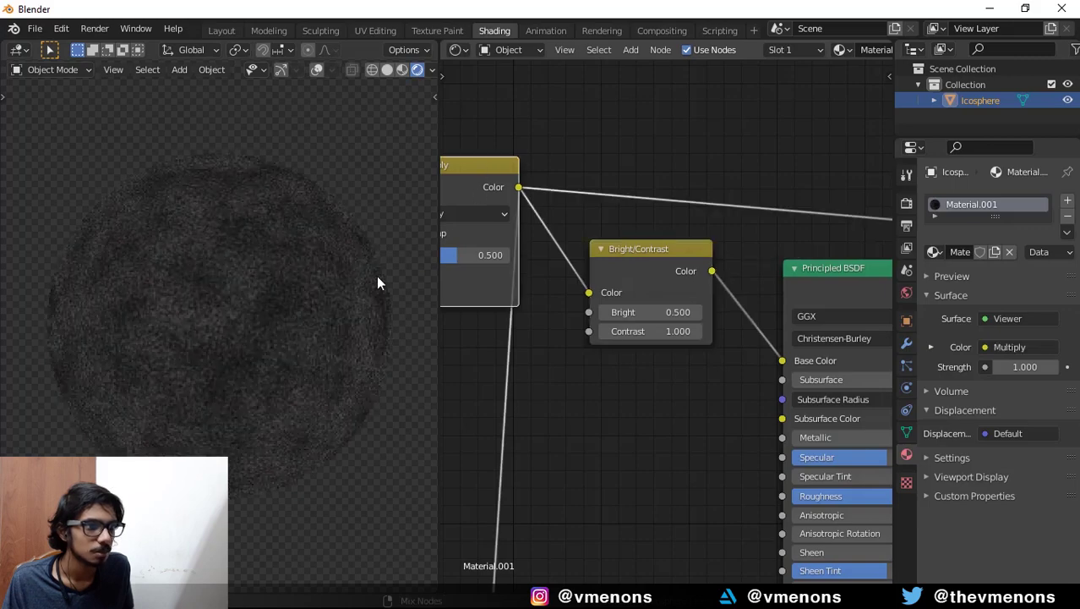
{"action": "left_click", "coordinate": [631, 258], "text": "ctrl+shift"}
{"action": "middle_click_drag", "start_coordinate": [590, 387], "coordinate": [451, 357]}
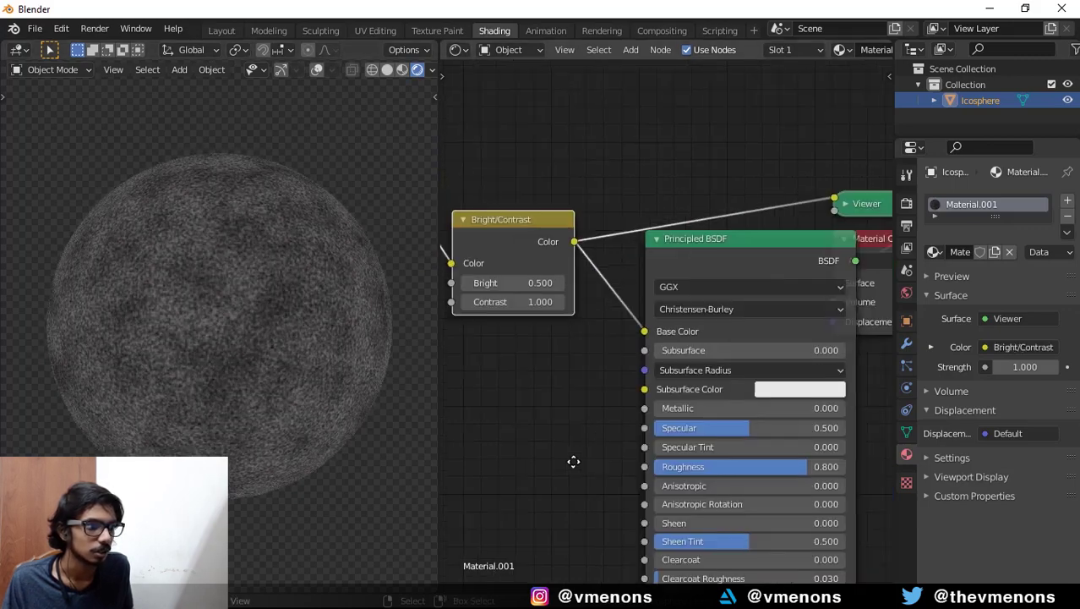
- Restore the full rock shader preview and set the Principled BSDF Roughness to 0.000
{"action": "left_click", "coordinate": [687, 254], "text": "ctrl+shift"}
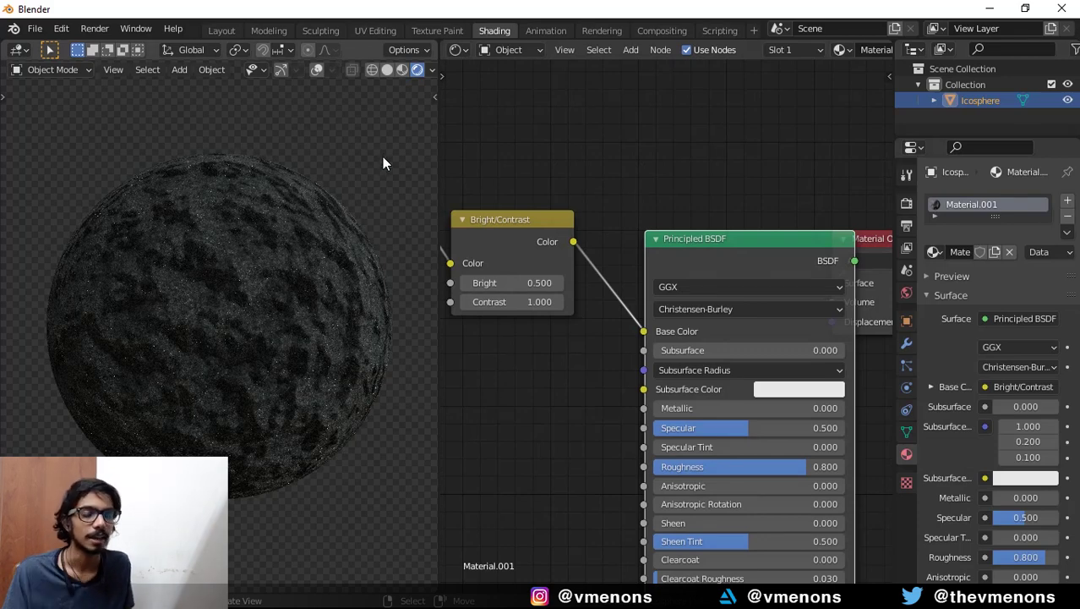
{"action": "middle_click_drag", "start_coordinate": [625, 429], "coordinate": [538, 418]}
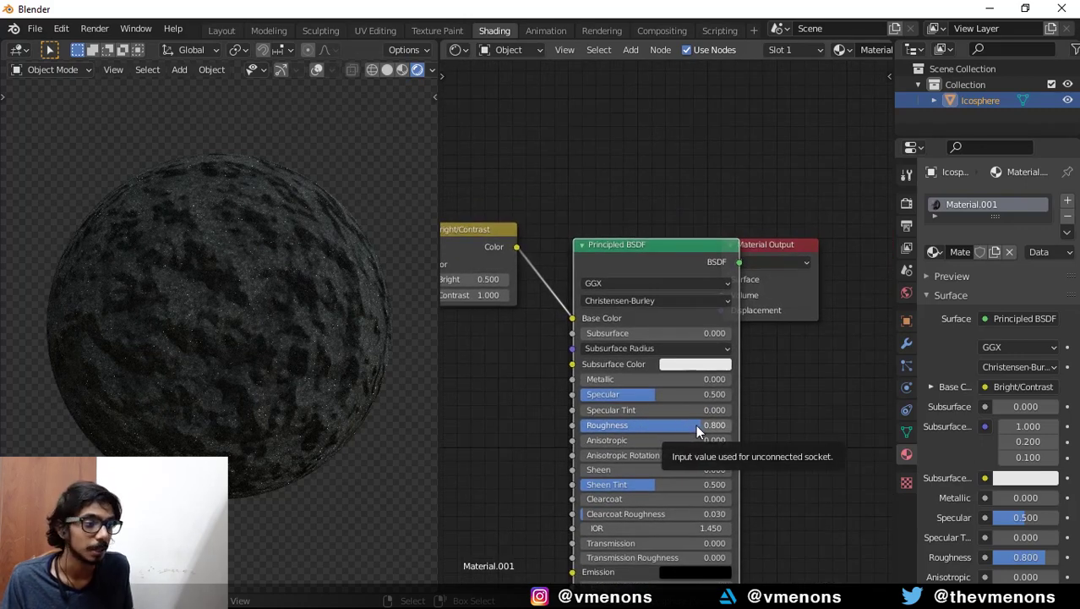
{"action": "left_click_drag", "start_coordinate": [697, 424], "coordinate": [566, 425]}
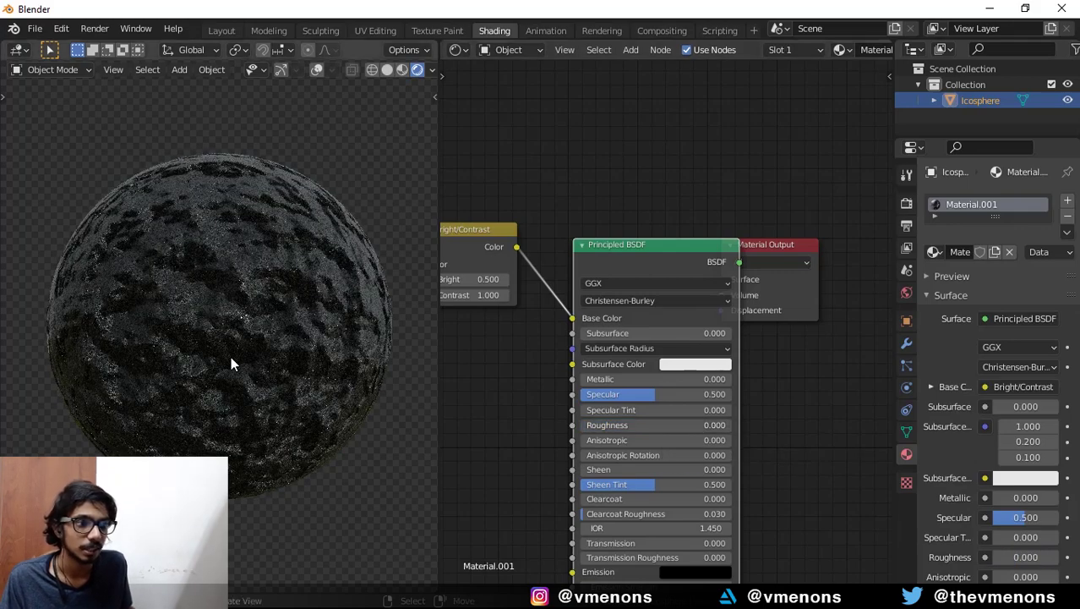